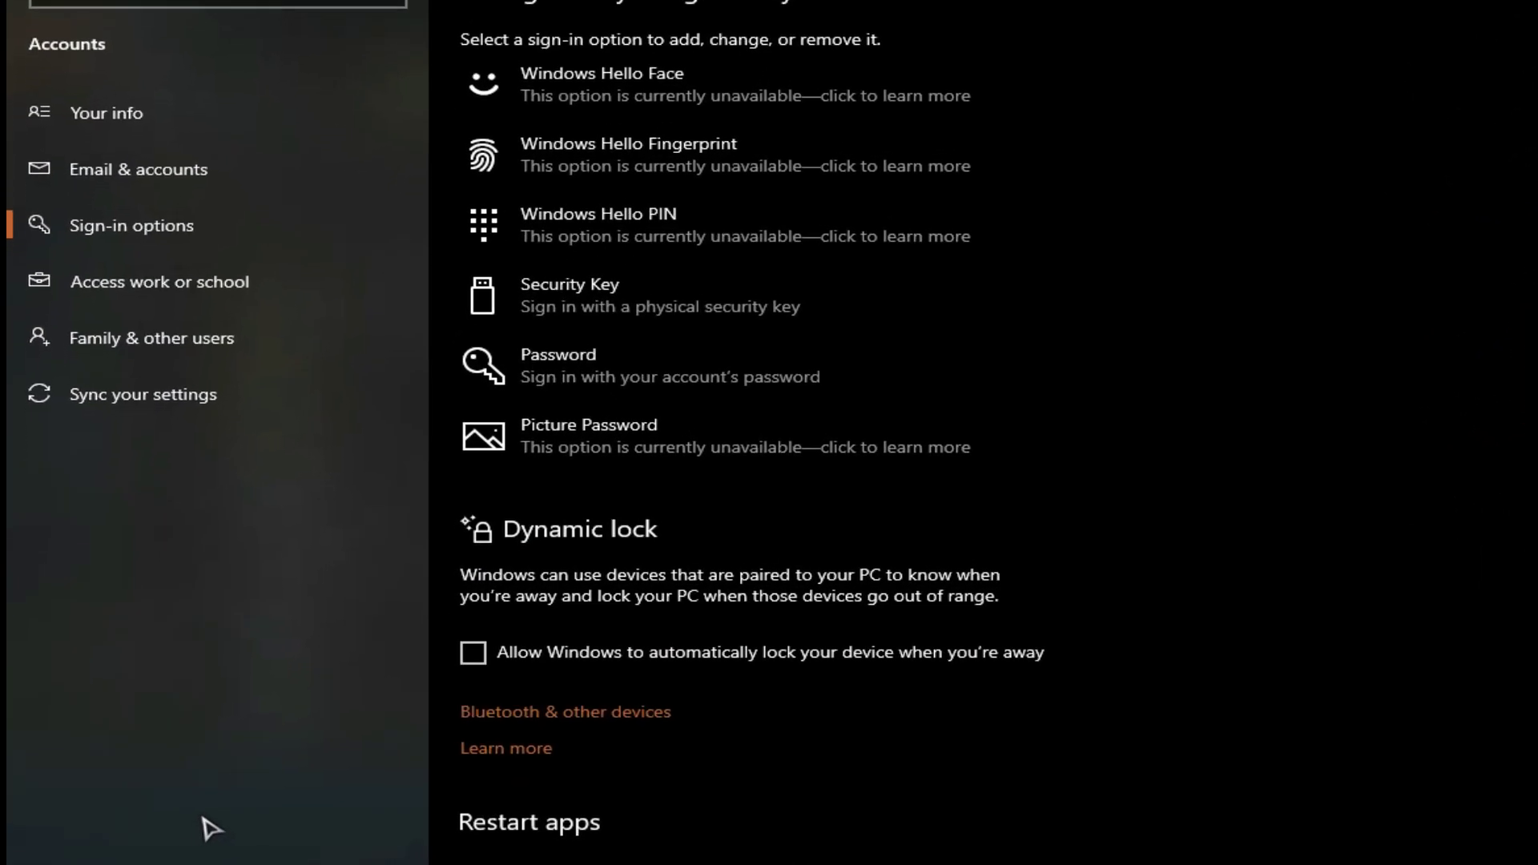
Run gpedit.msc from the Run box to open the Local Group Policy Editor
key(super+r)
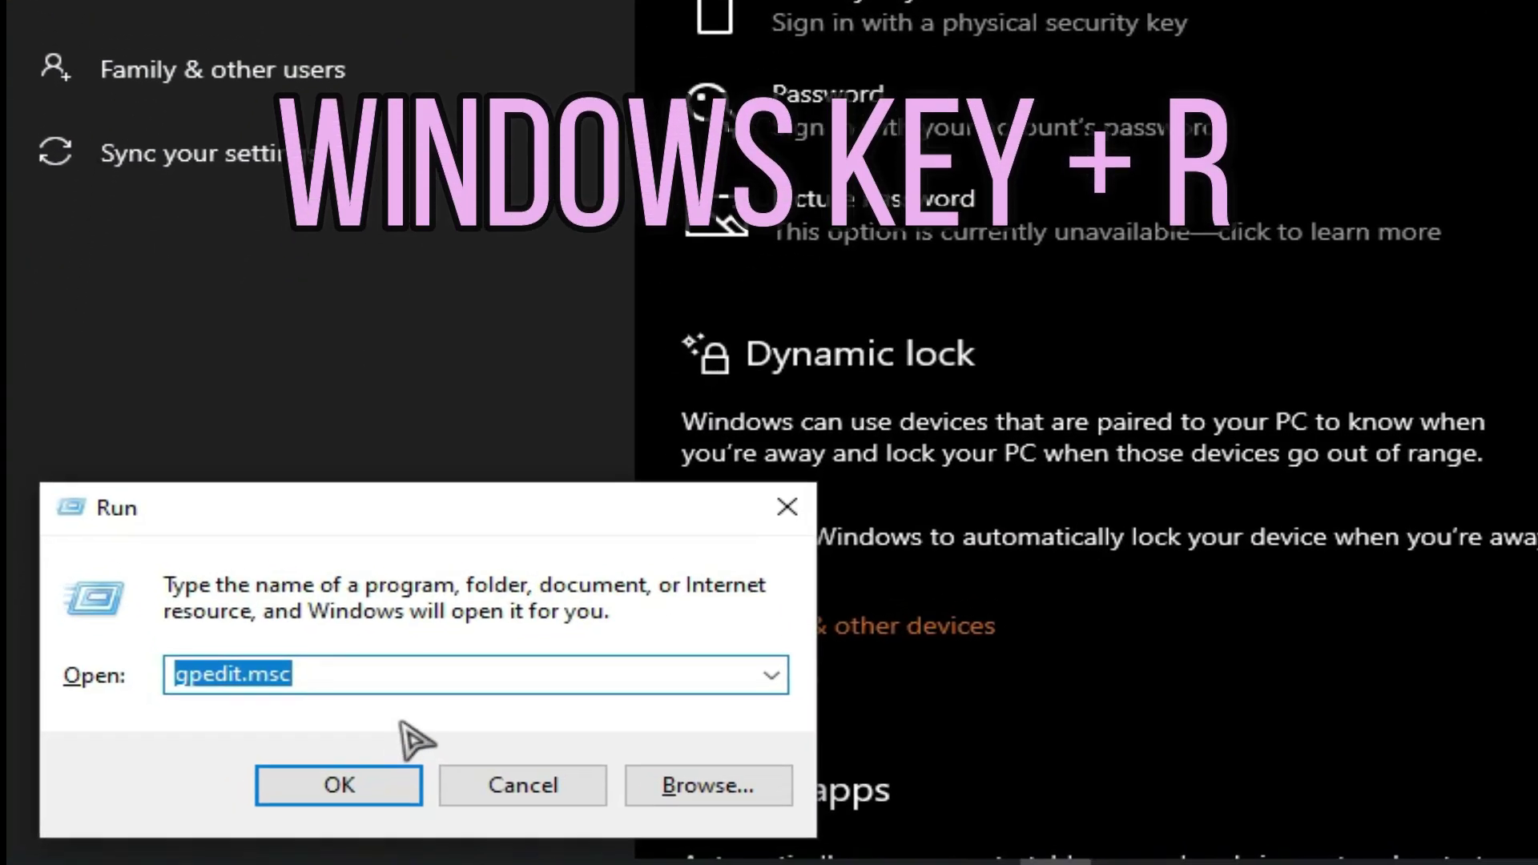
text(gpedit.msc)
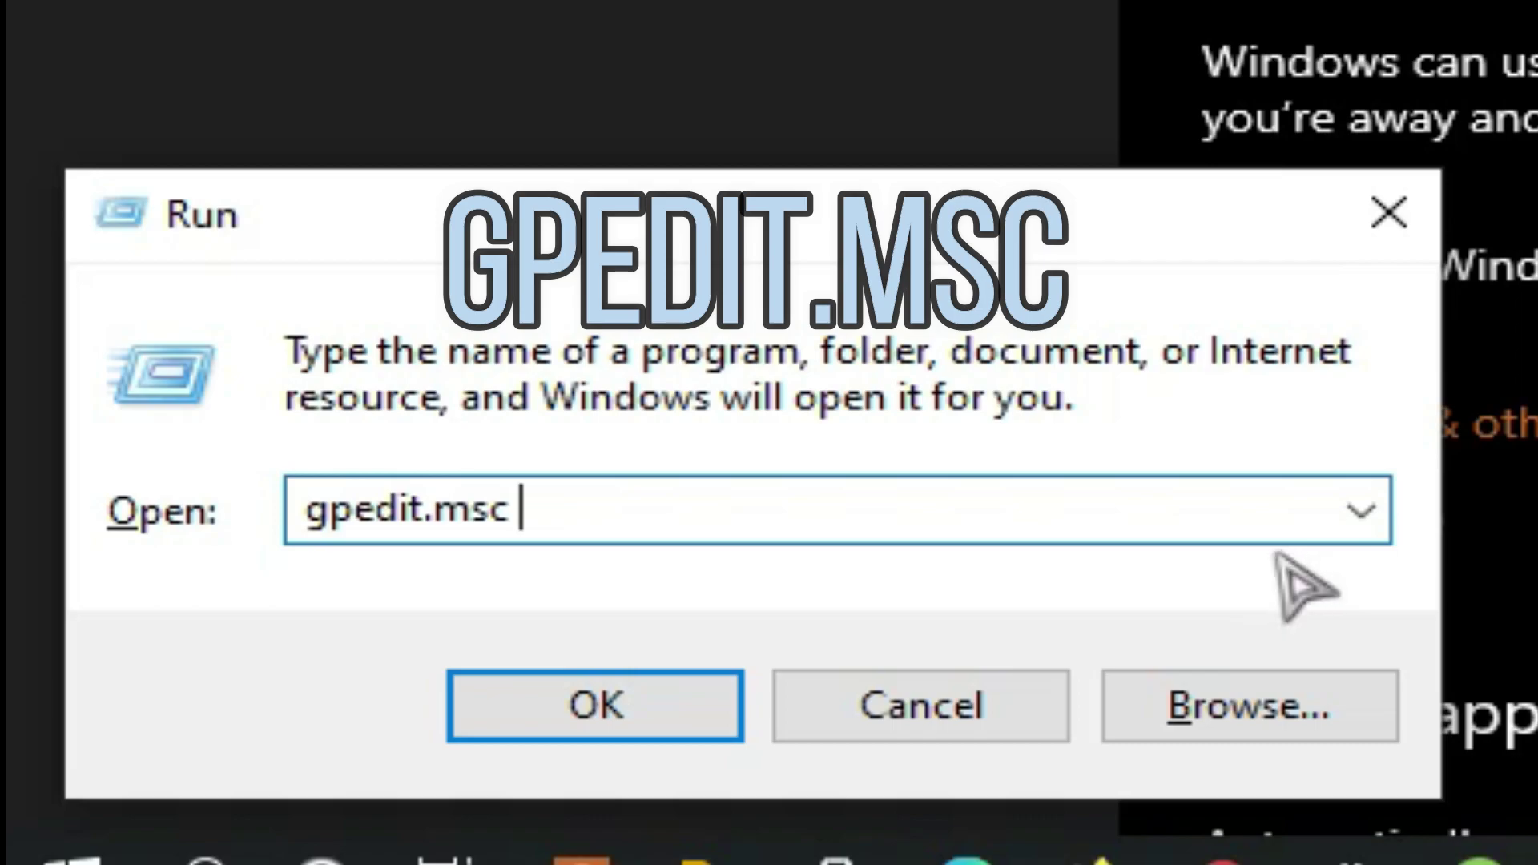
key(Return)
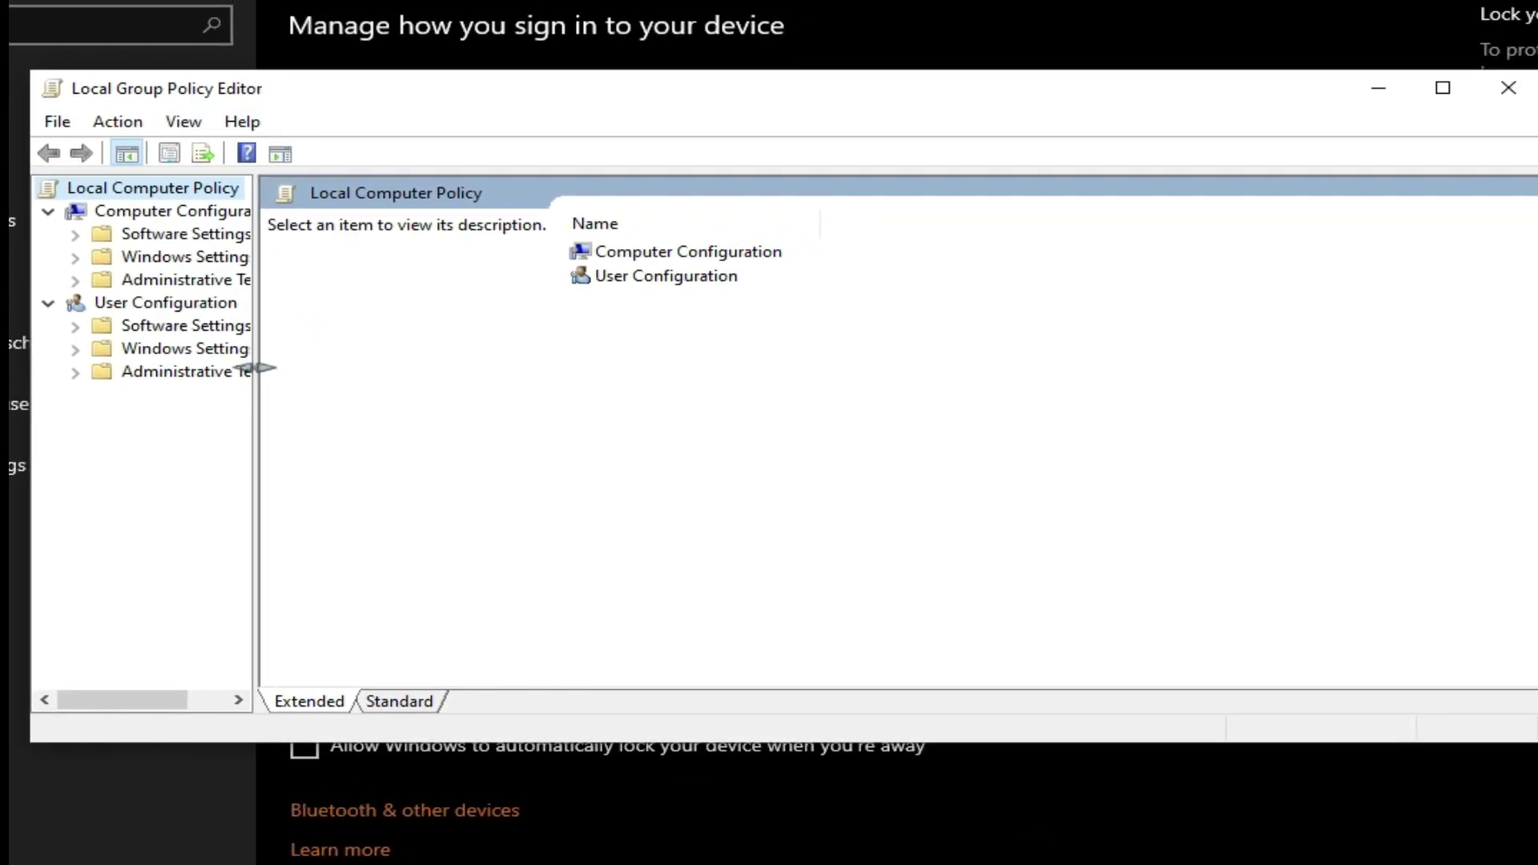
Widen the tree pane and show Computer Configuration > Administrative Templates > System > Logon policies
drag(256, 368, 465, 358)
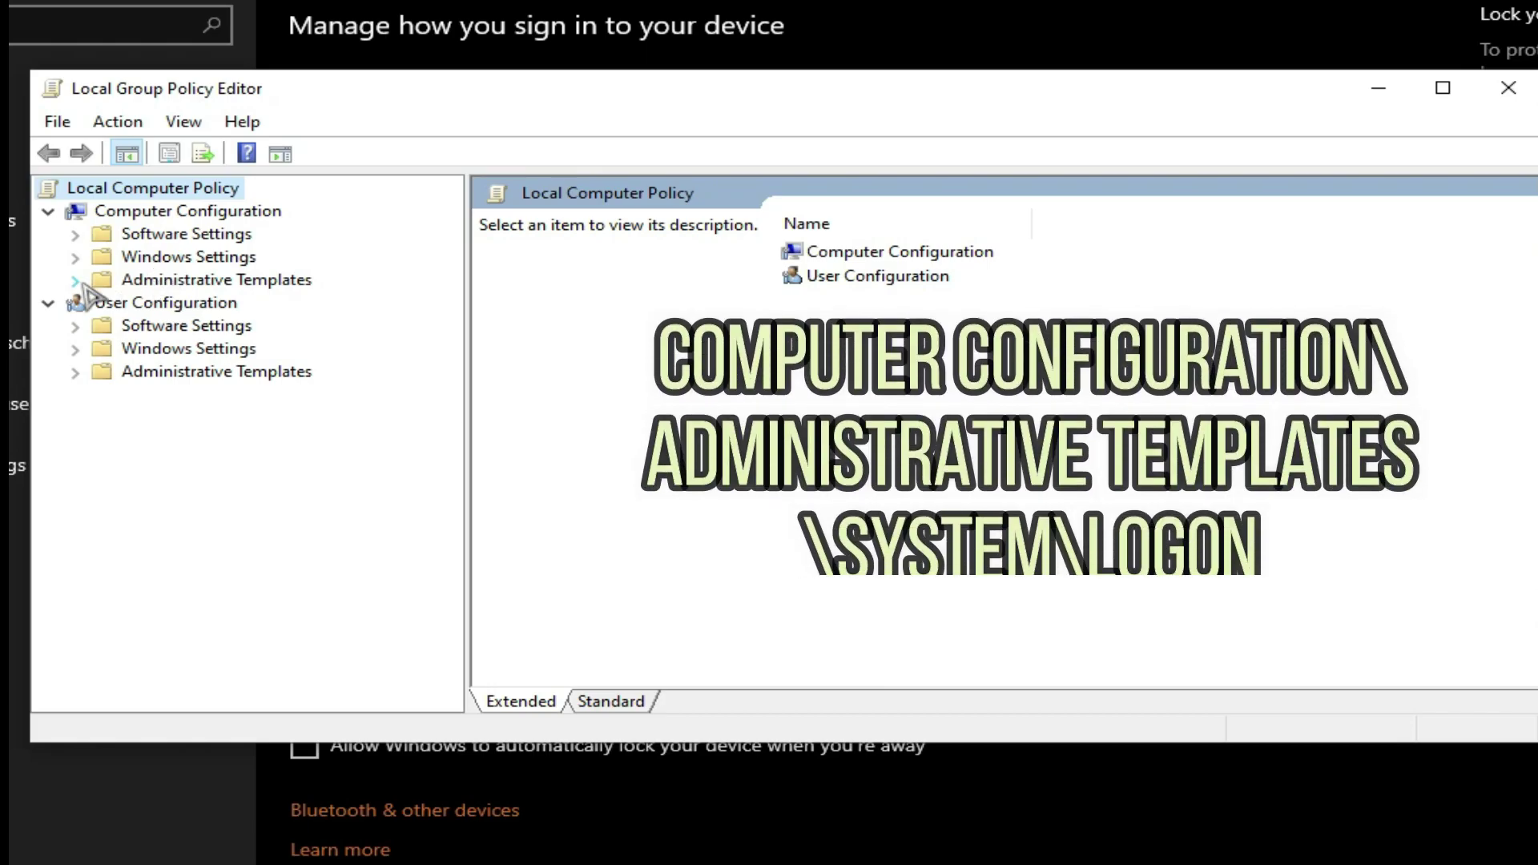
double_click(154, 288)
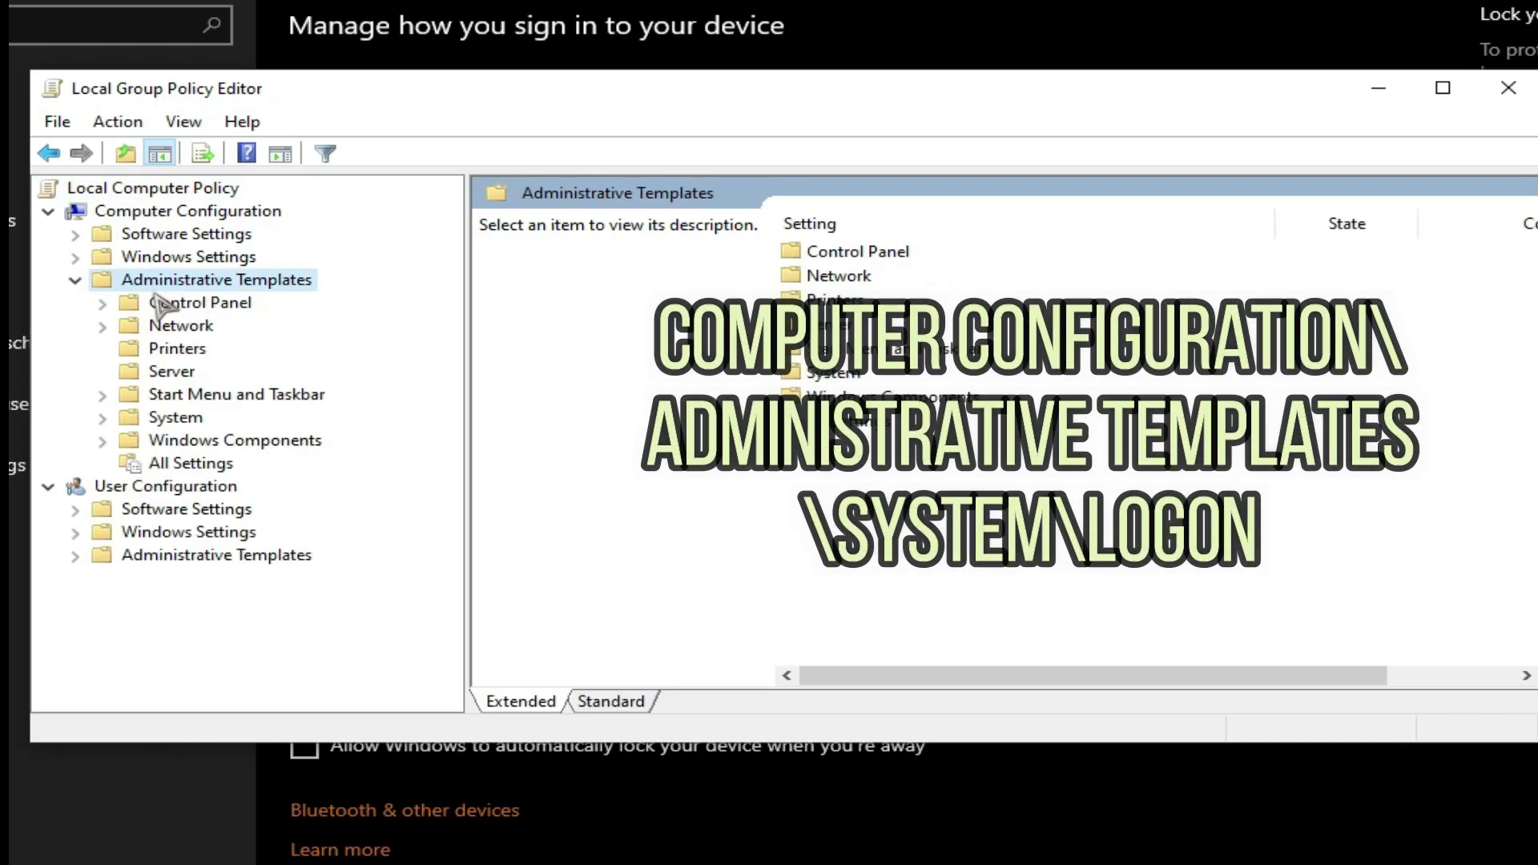
double_click(183, 419)
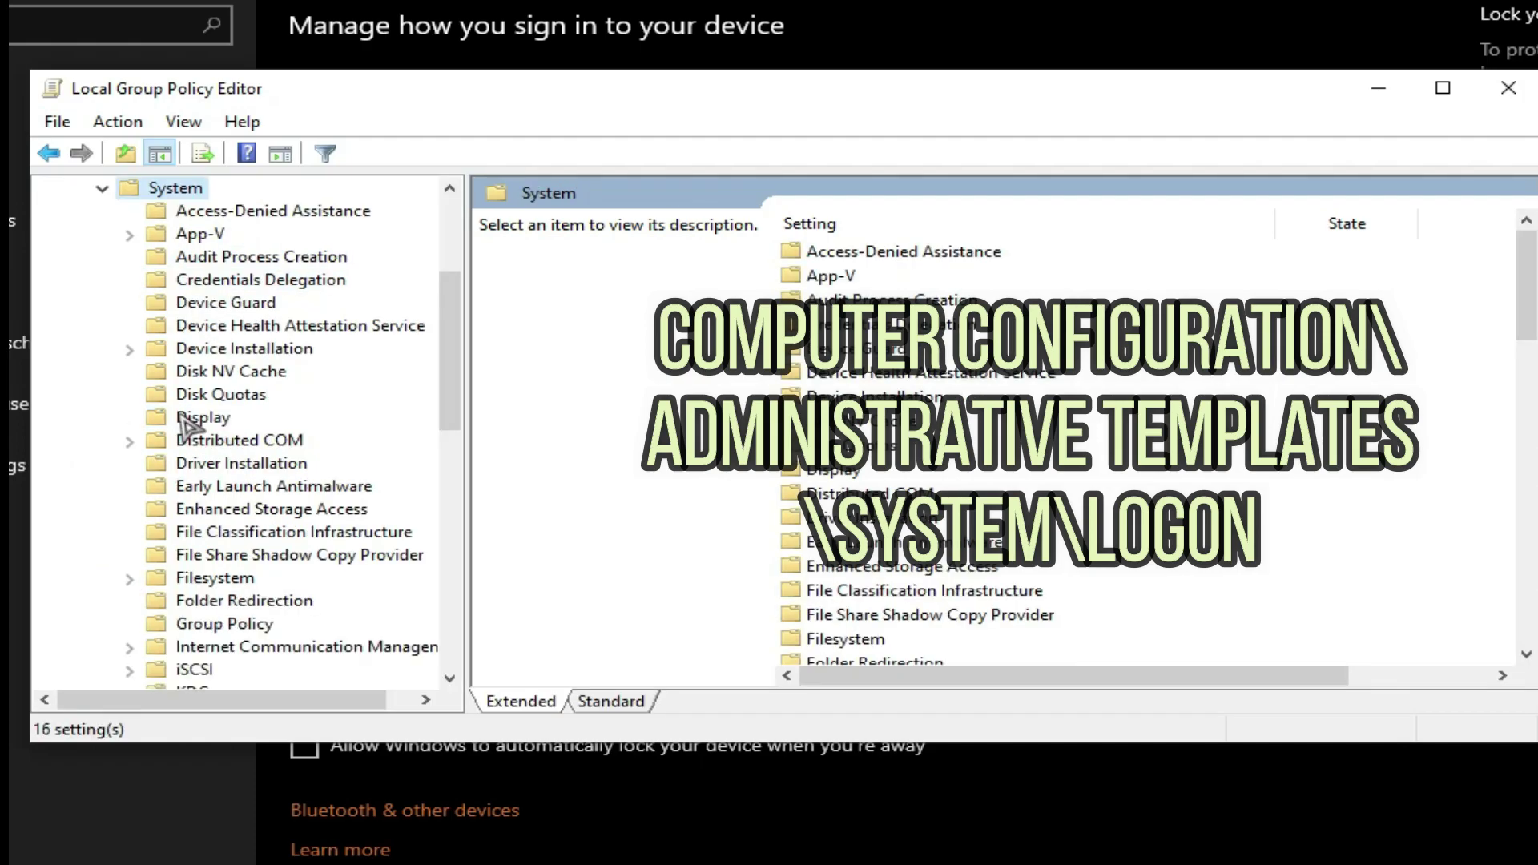
key(l)
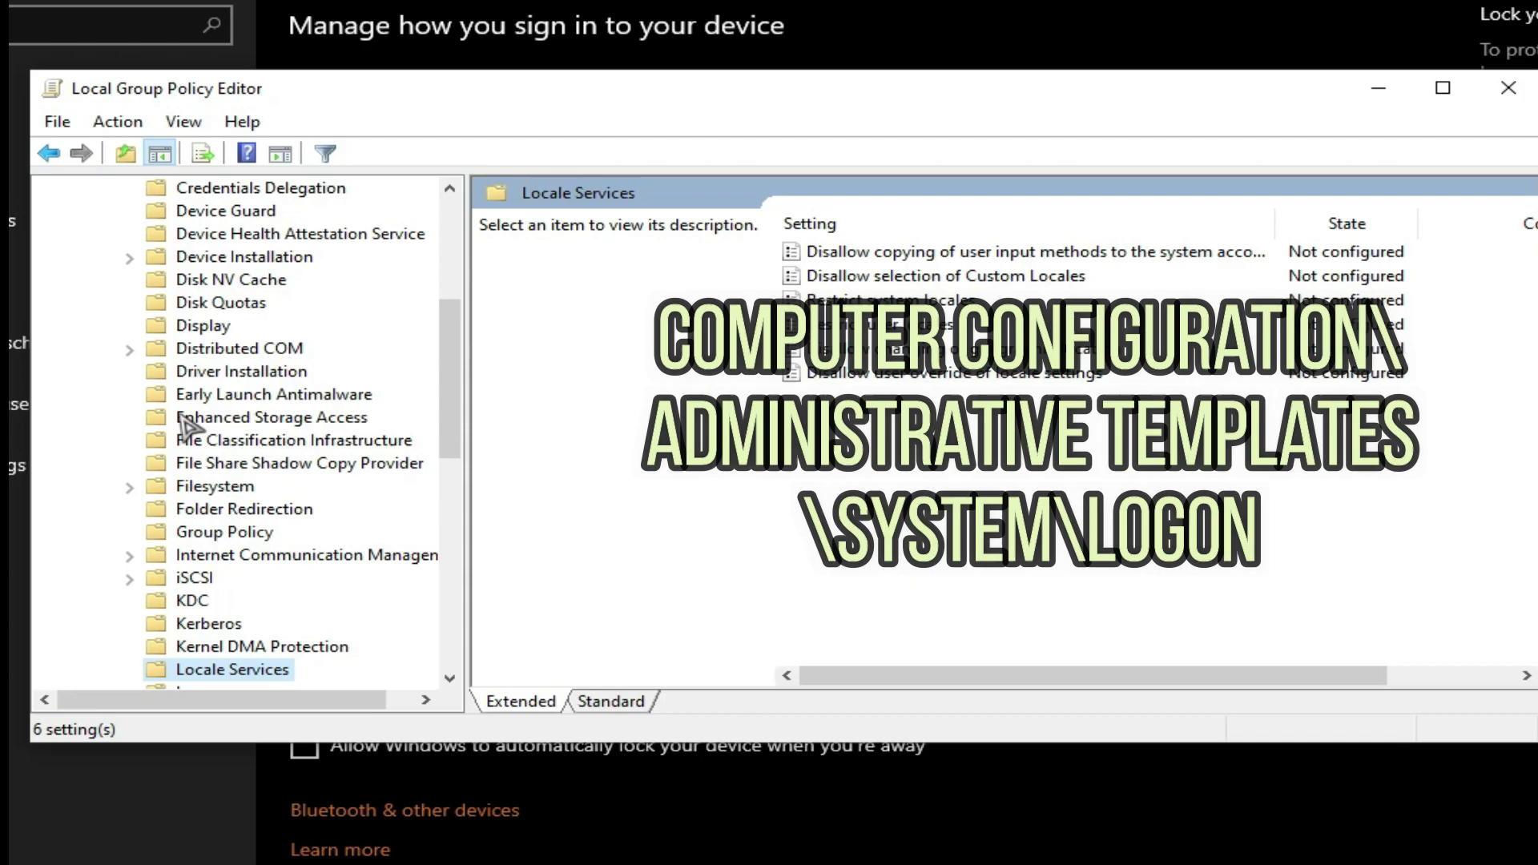
scroll(180, 416, down, 1)
click(200, 623)
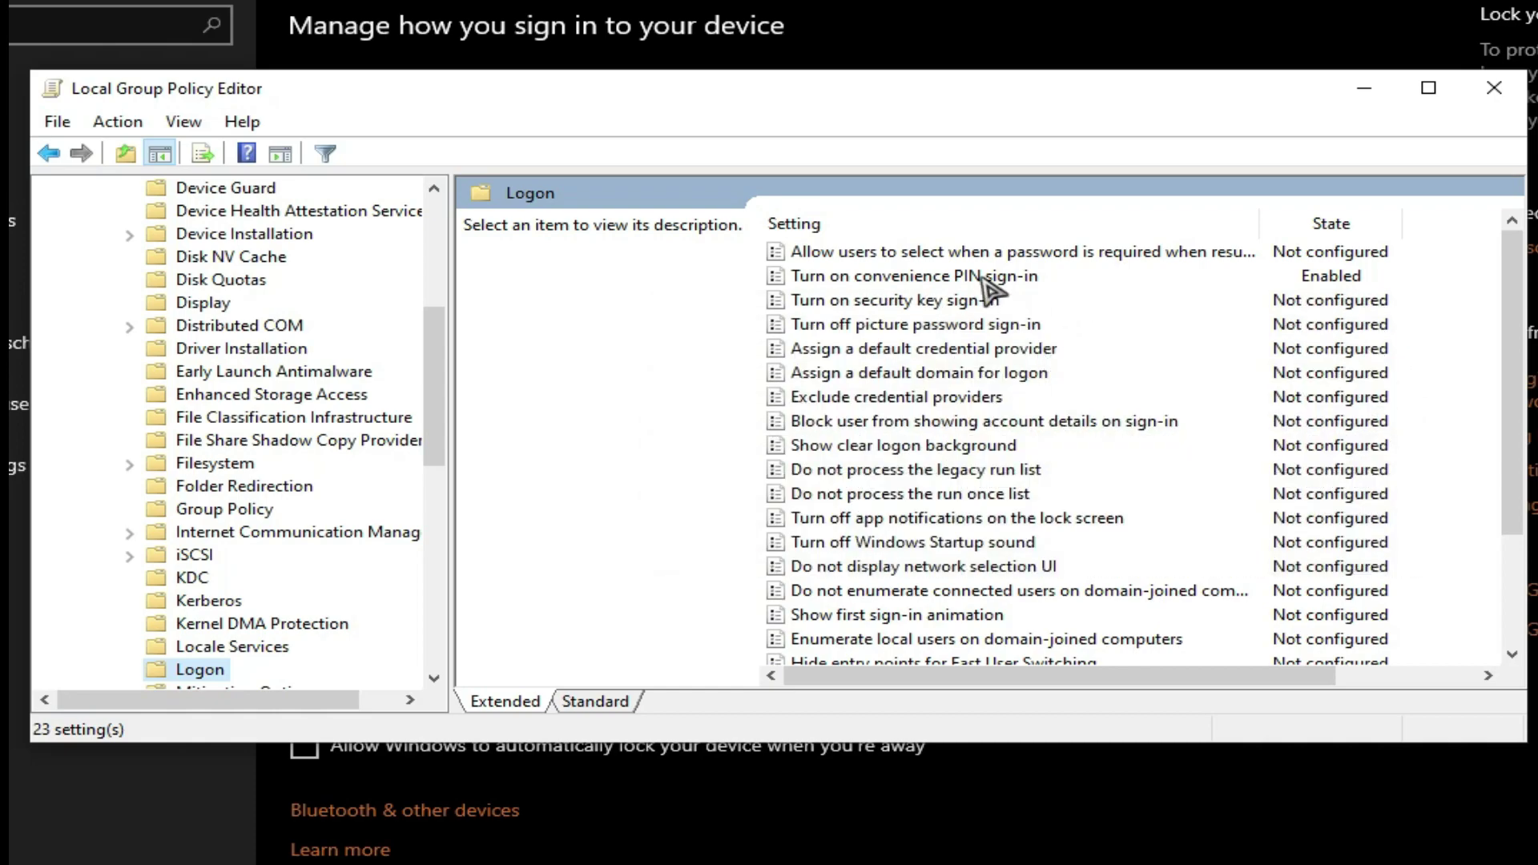
double_click(1007, 279)
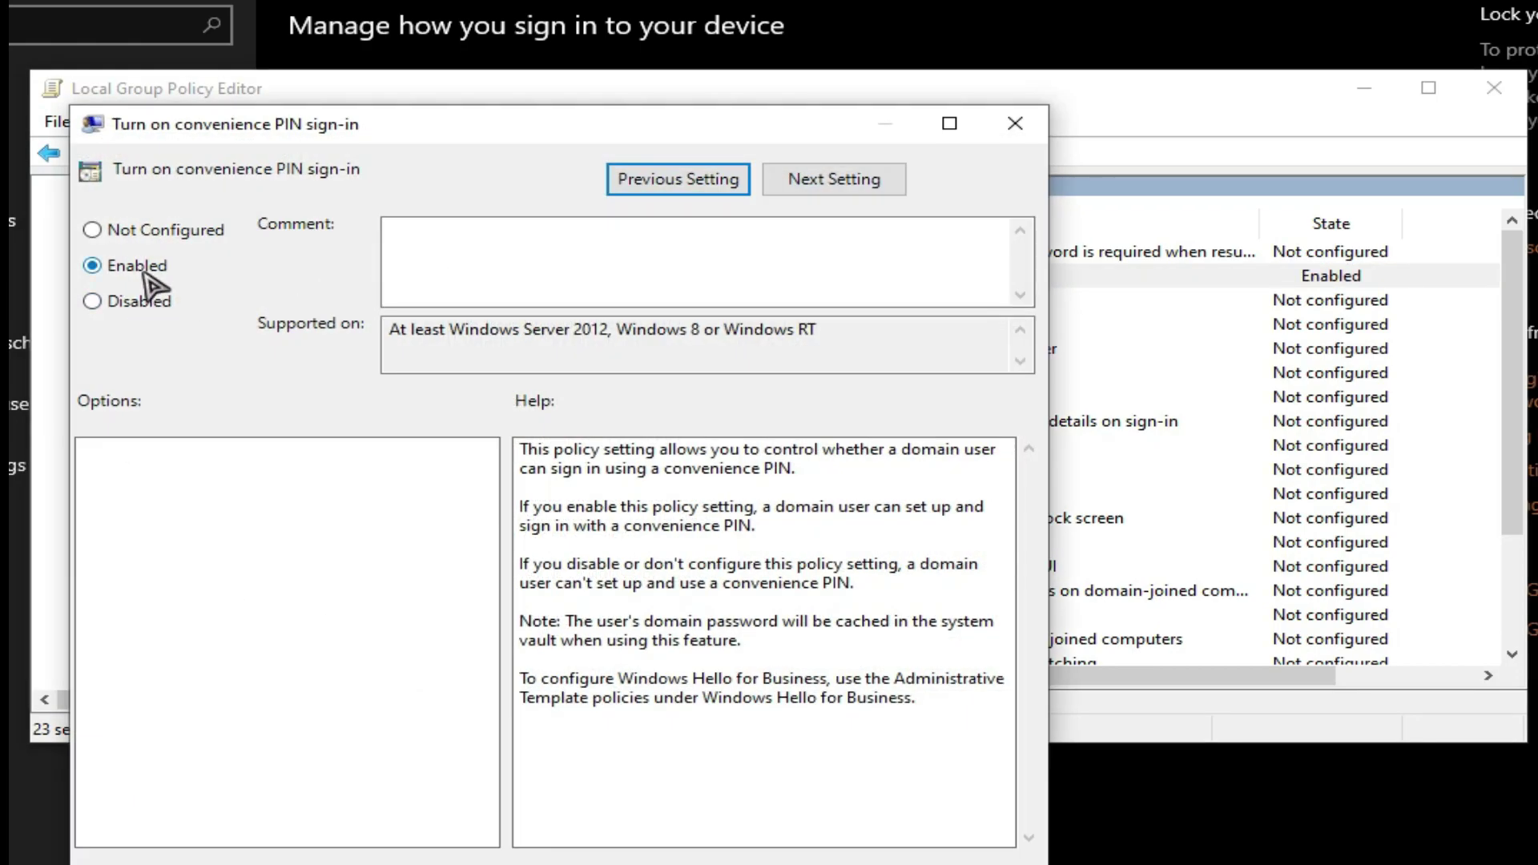
click(1015, 124)
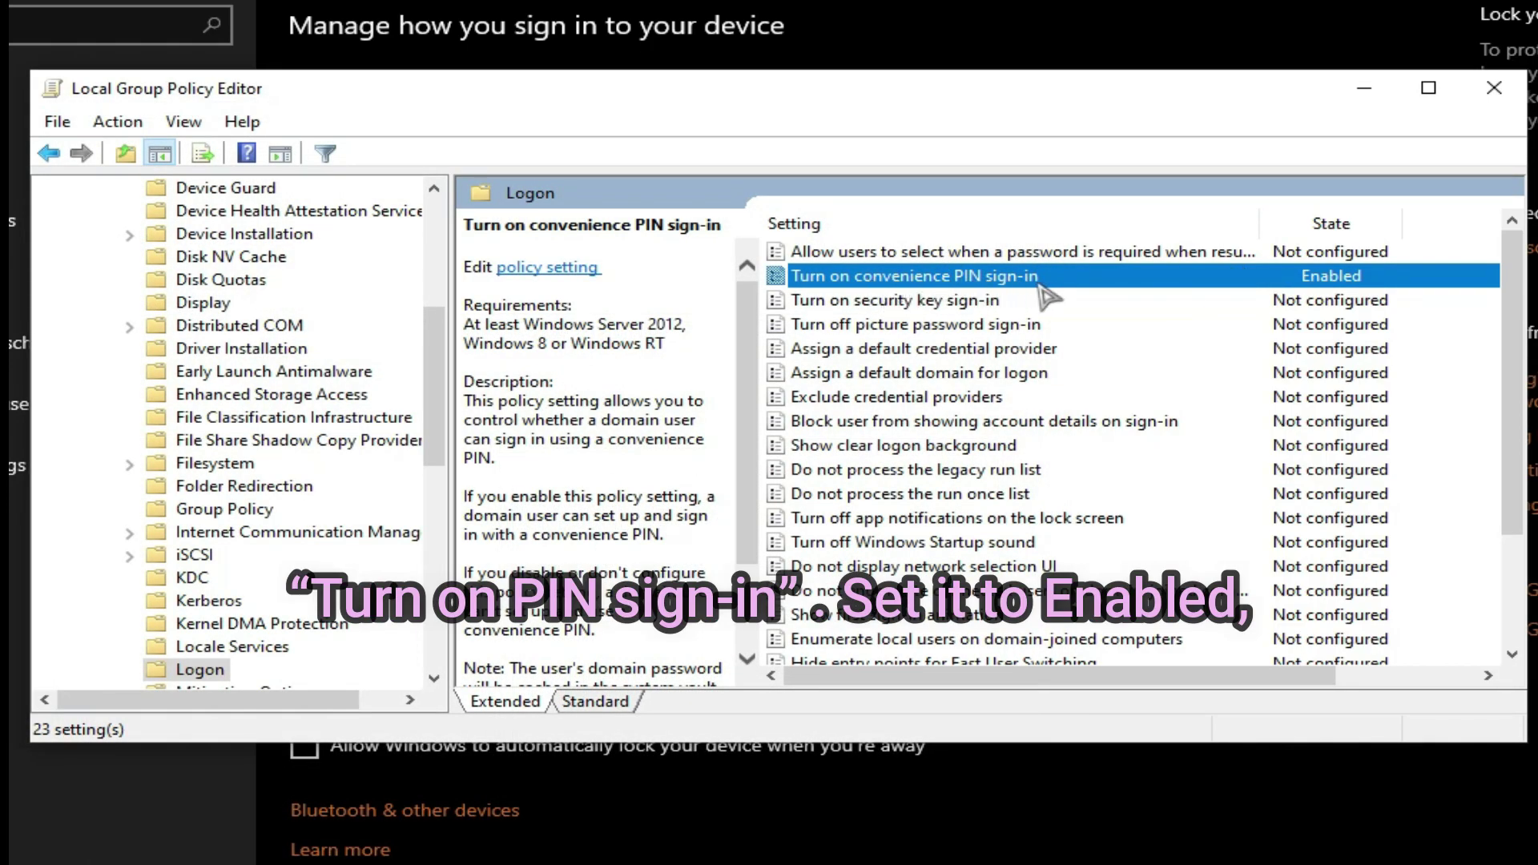
double_click(1194, 286)
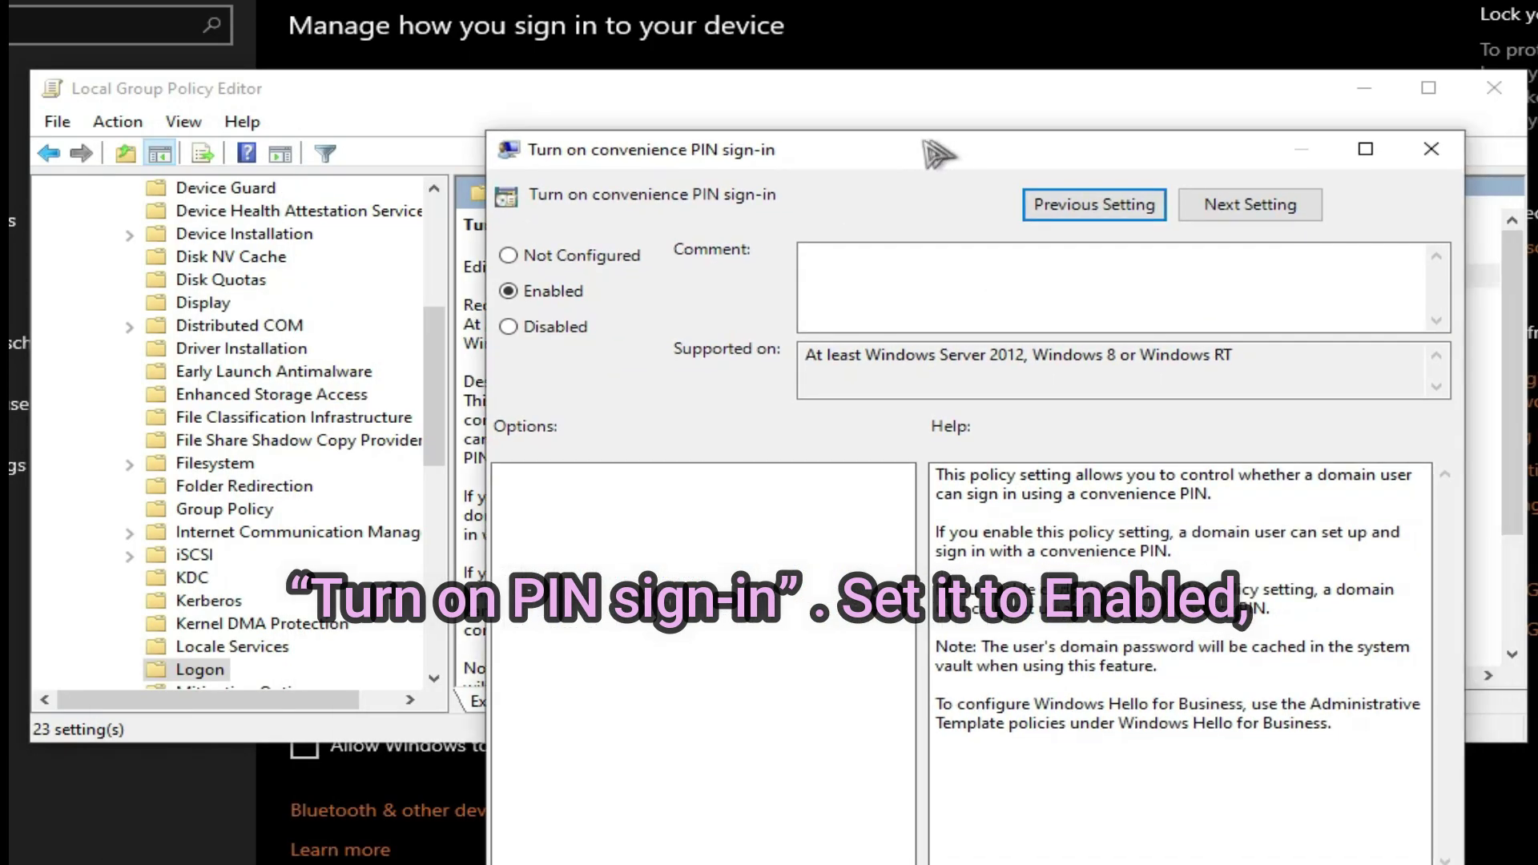
drag(593, 162, 923, 151)
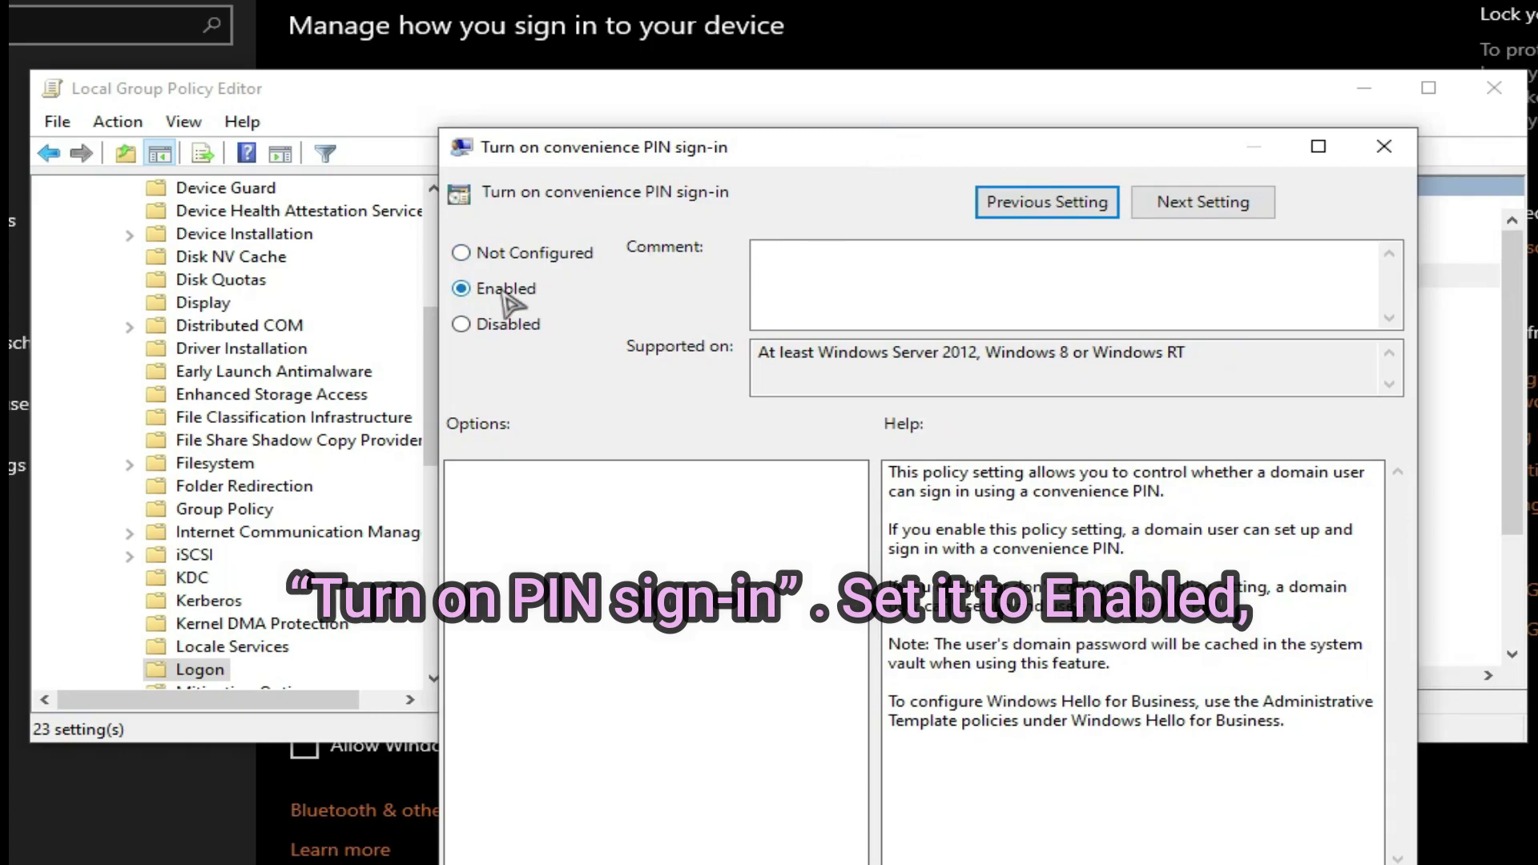
click(1383, 146)
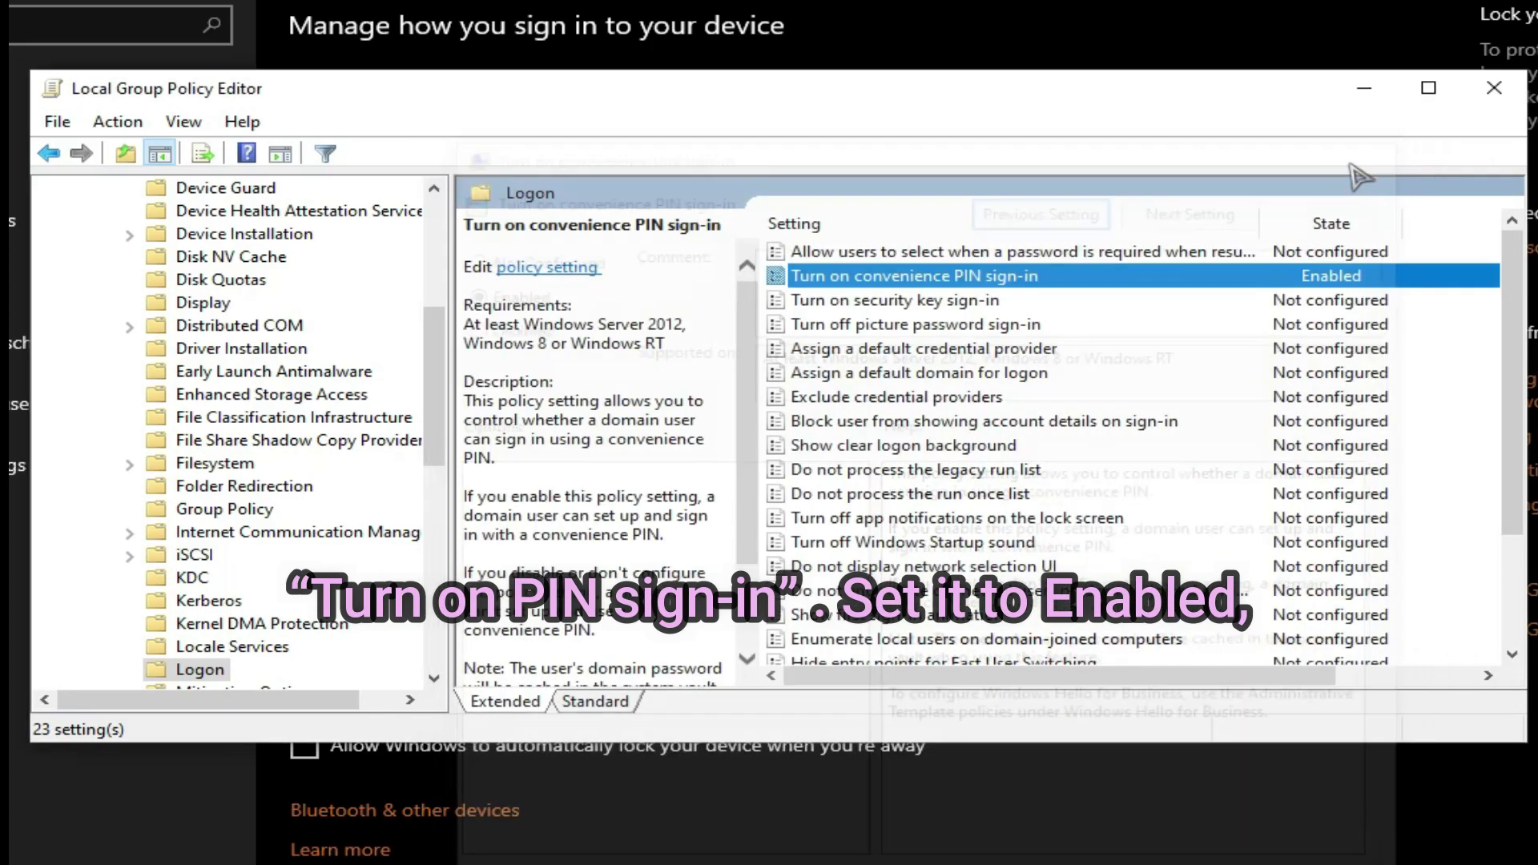
Set the 'Turn off picture password sign-in' policy to Disabled
double_click(987, 334)
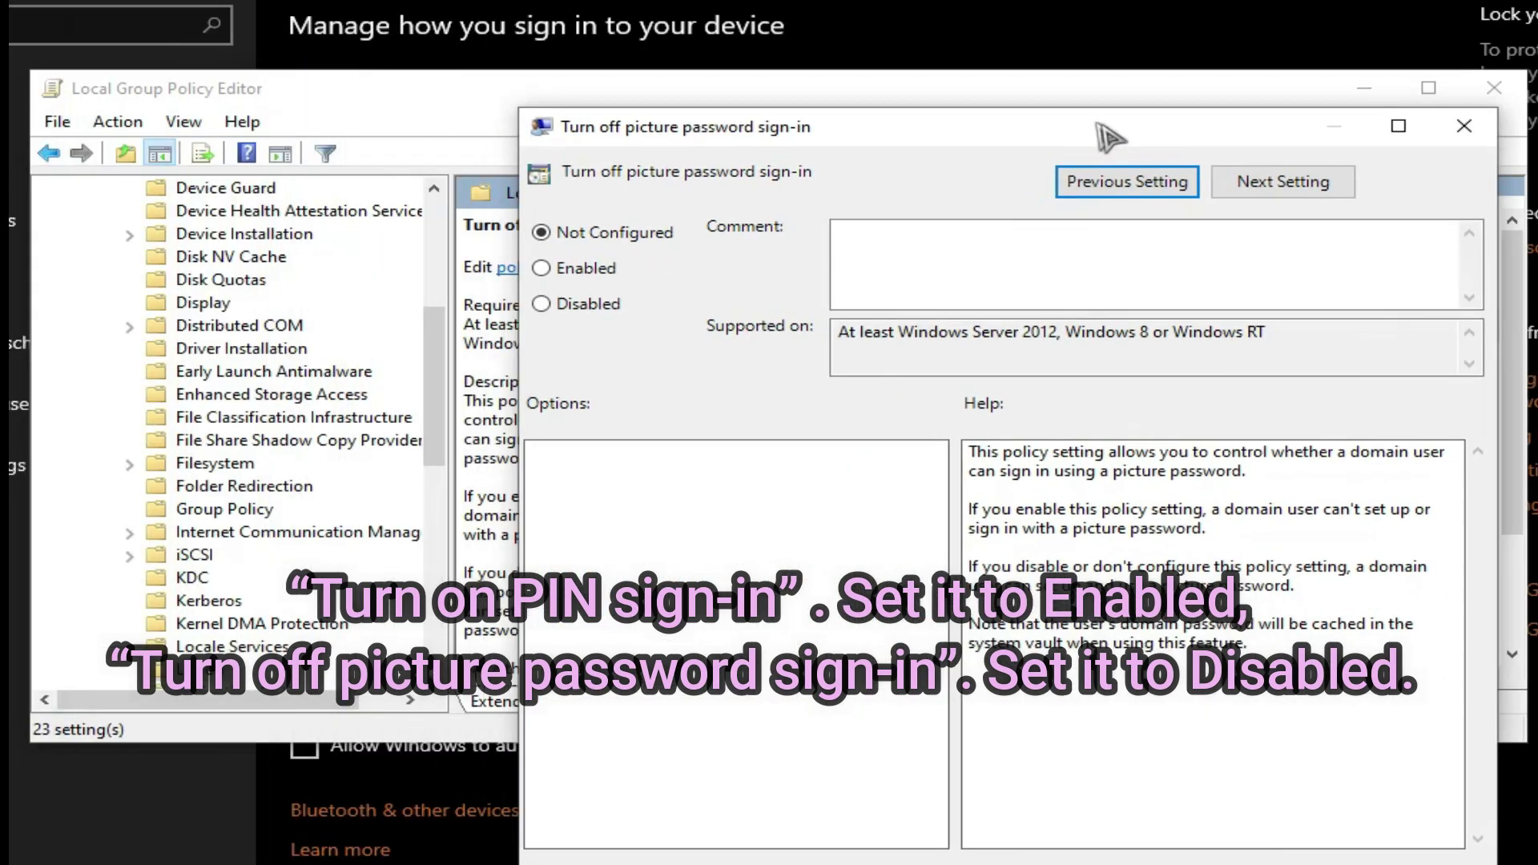
drag(966, 126, 874, 154)
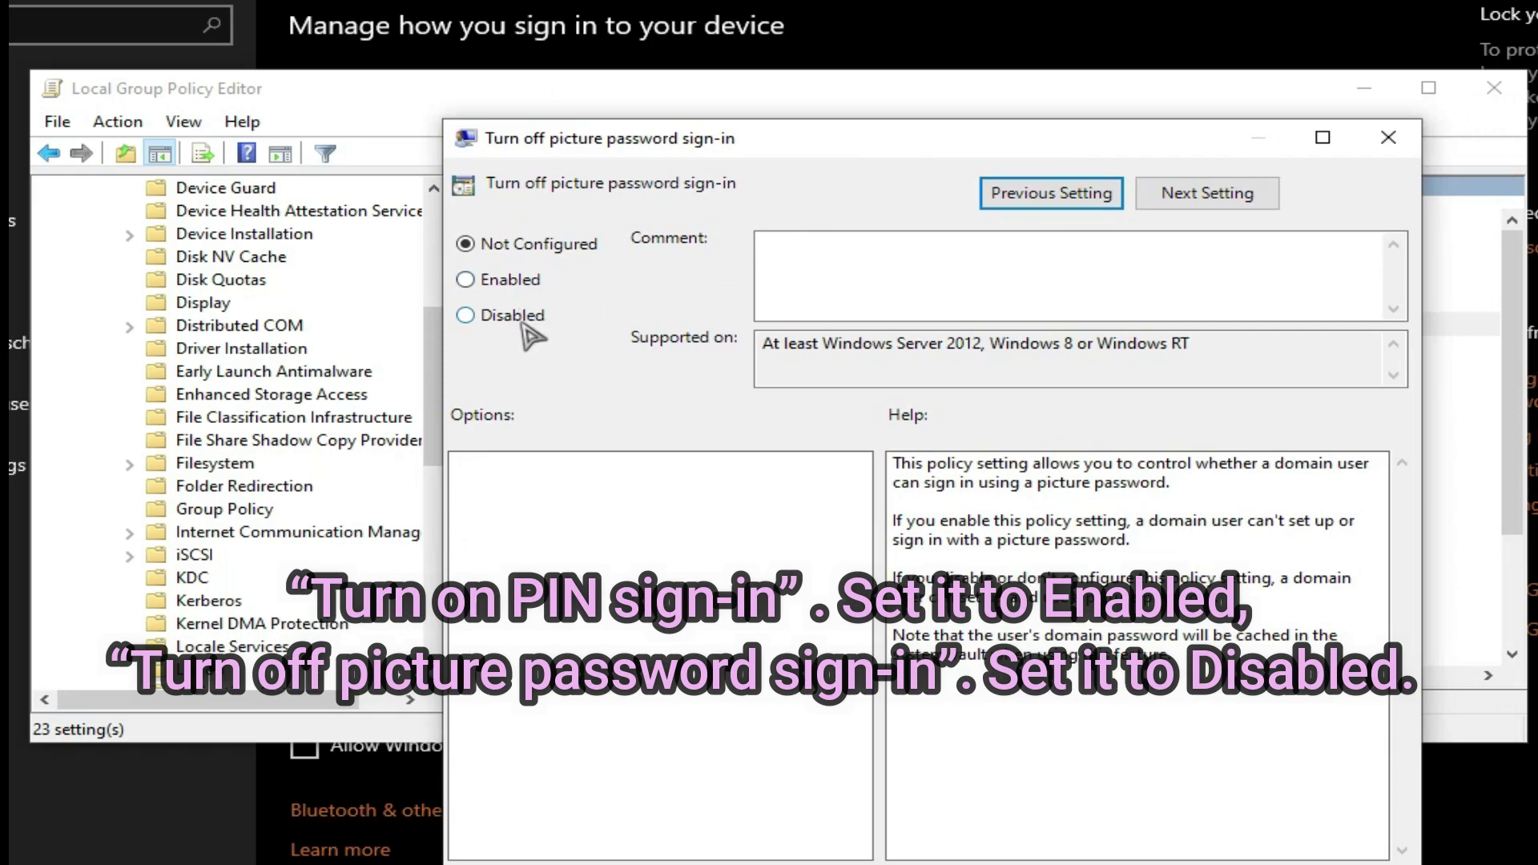
click(467, 315)
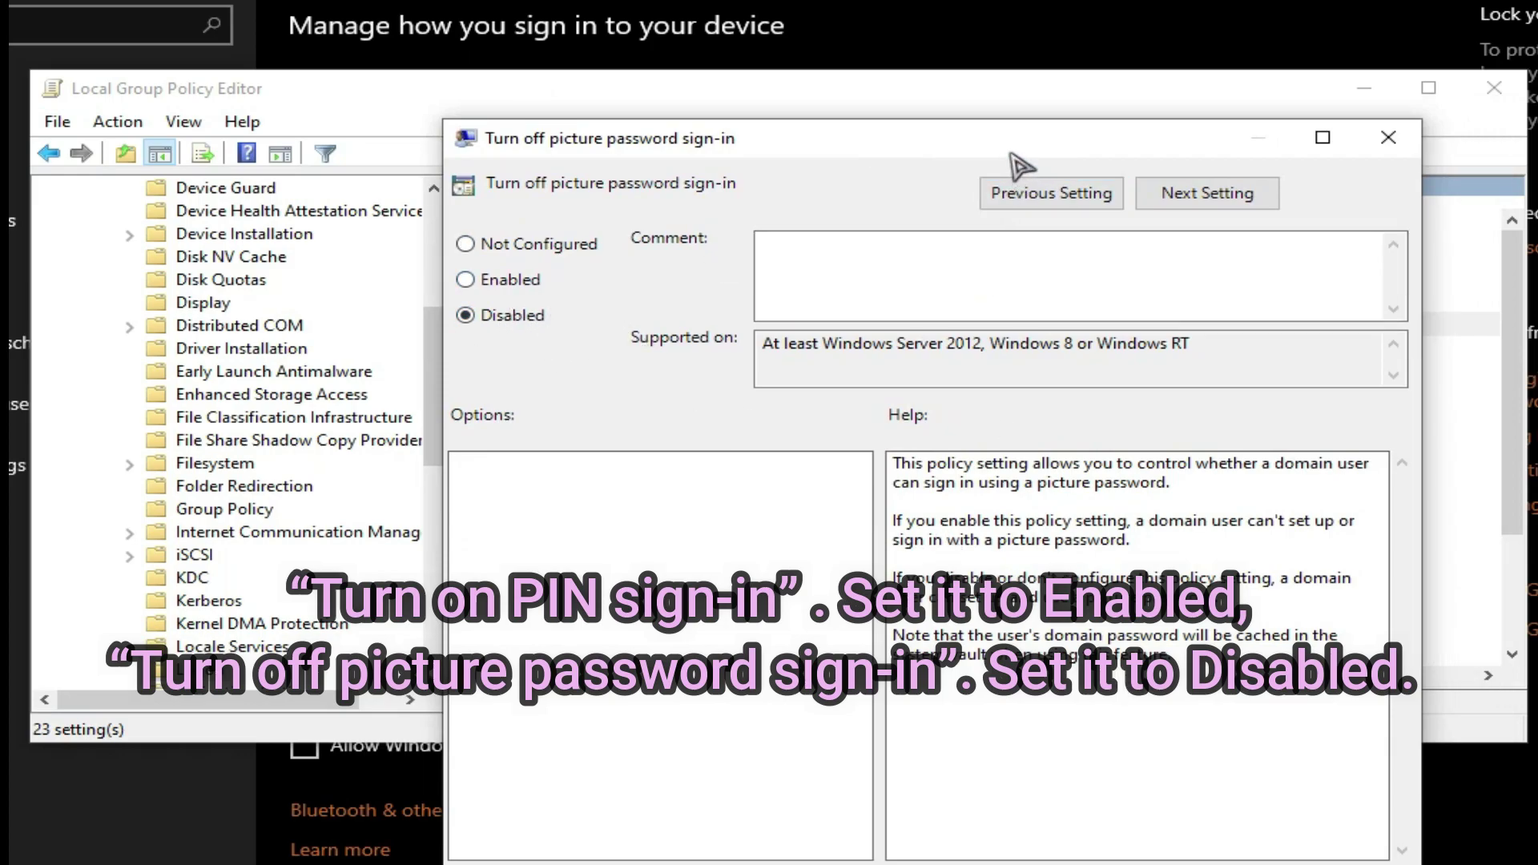
drag(1013, 150, 982, 86)
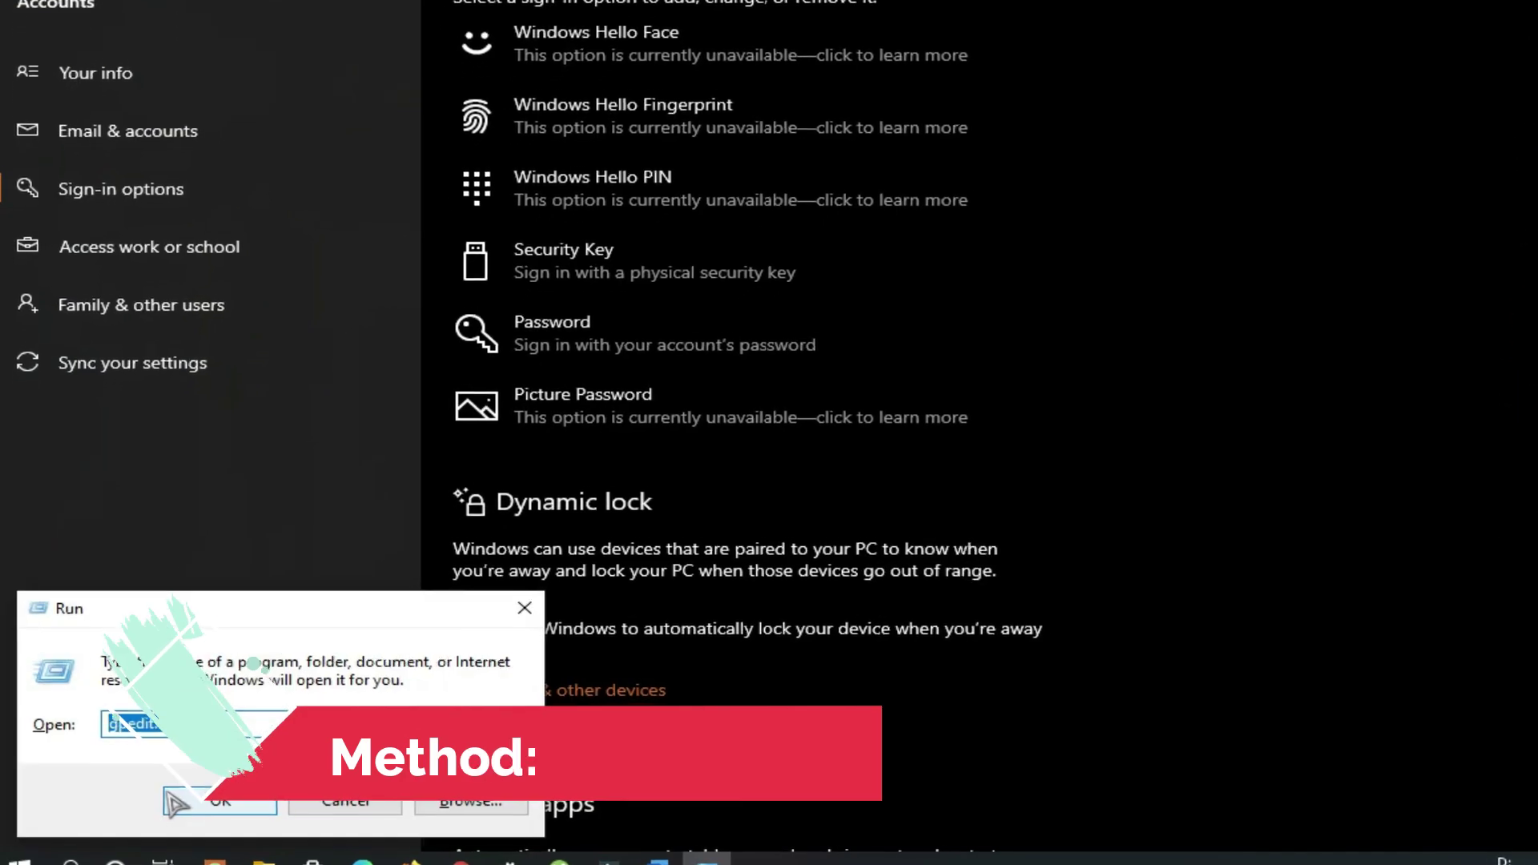
text(secpol.msc)
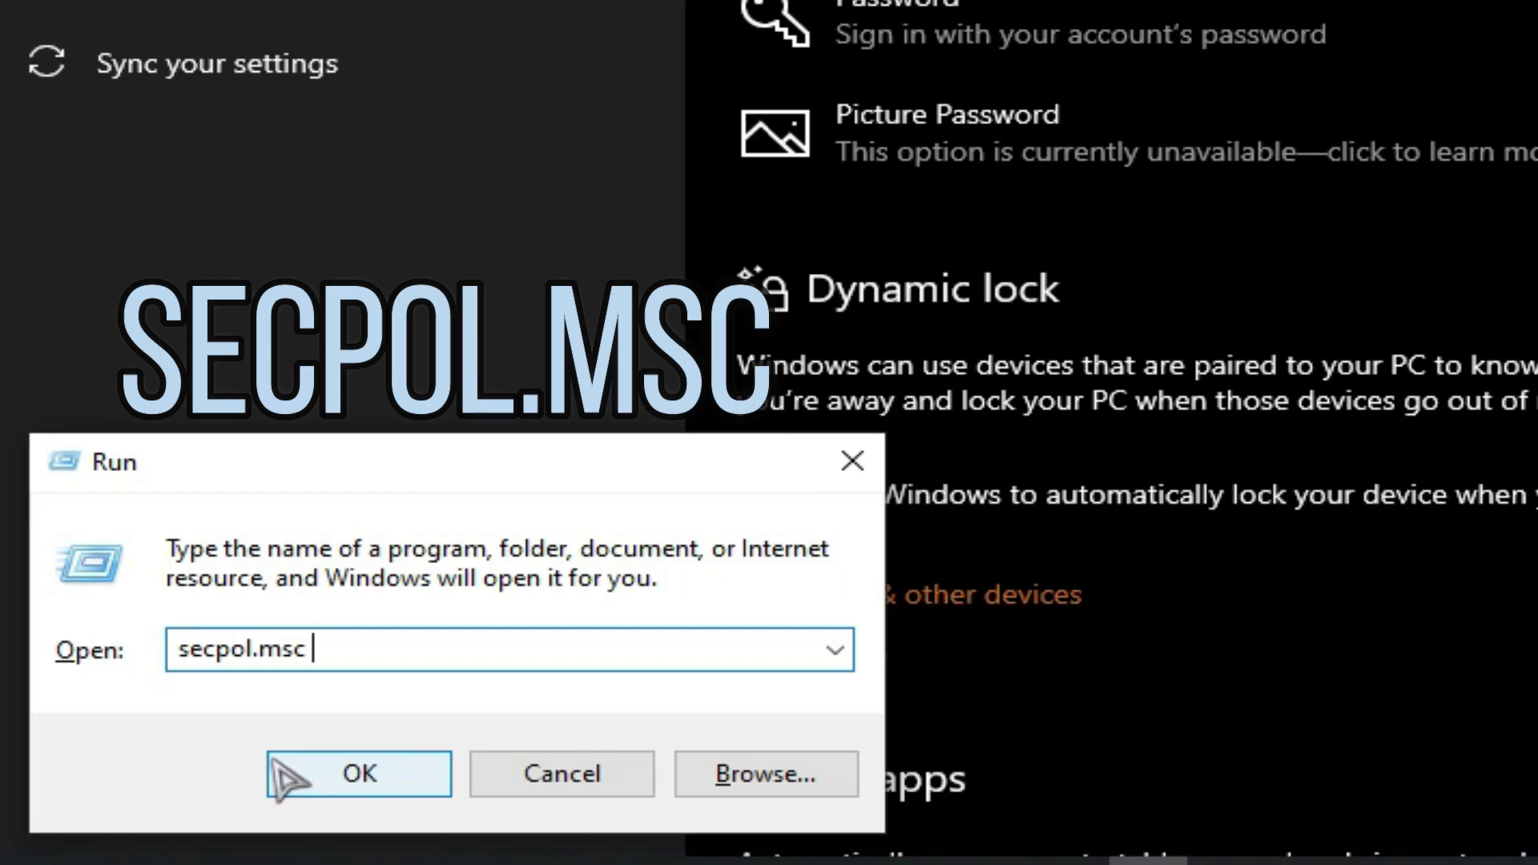
Run secpol.msc to start the Local Security Policy console
click(285, 779)
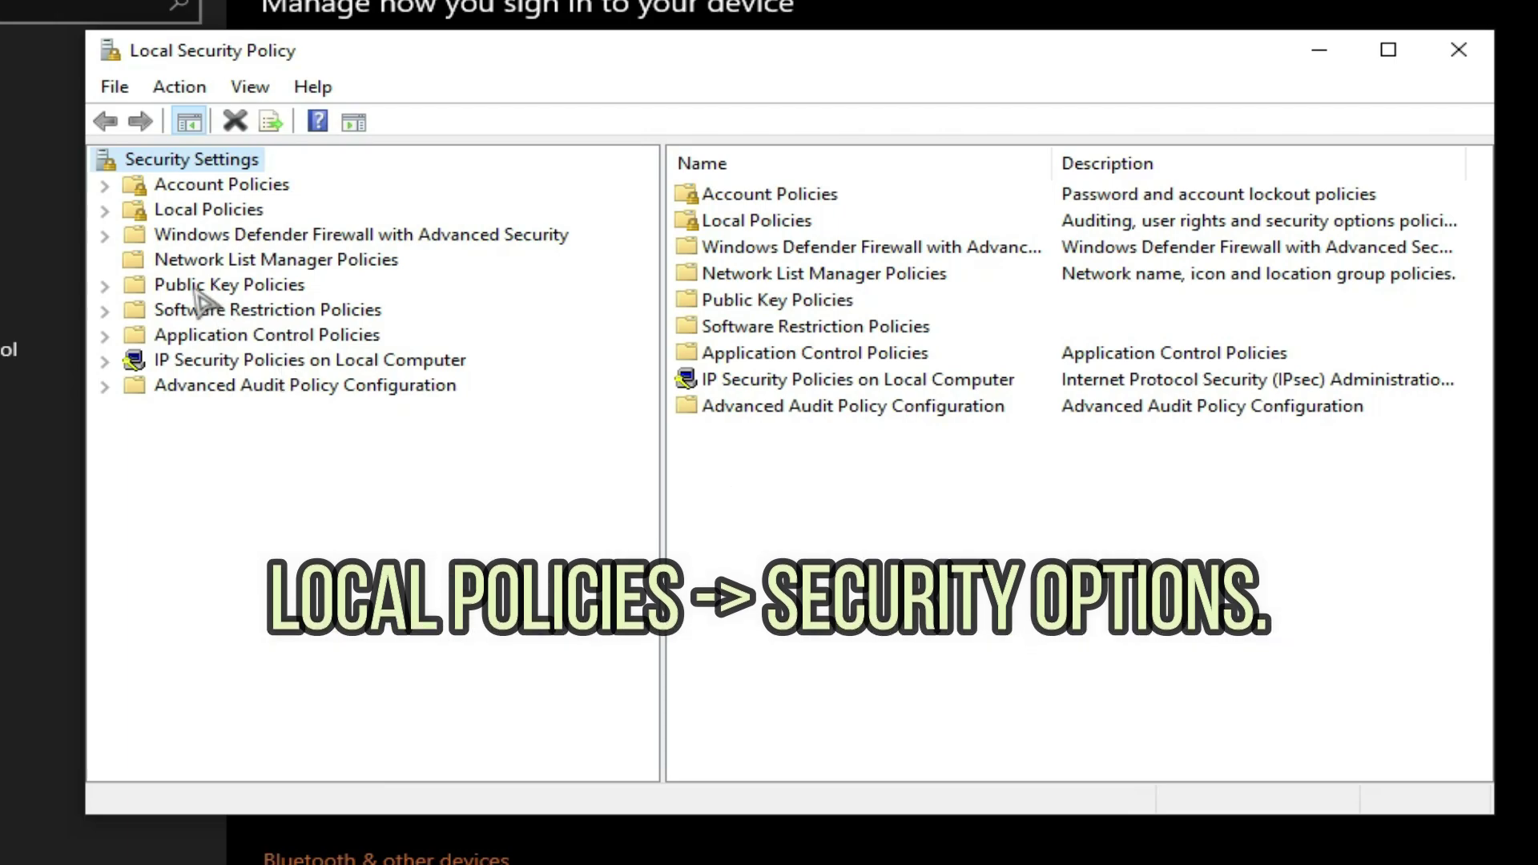
Show Local Policies > Security Options and select the Interactive logon CTRL+ALT+DEL policy
click(105, 211)
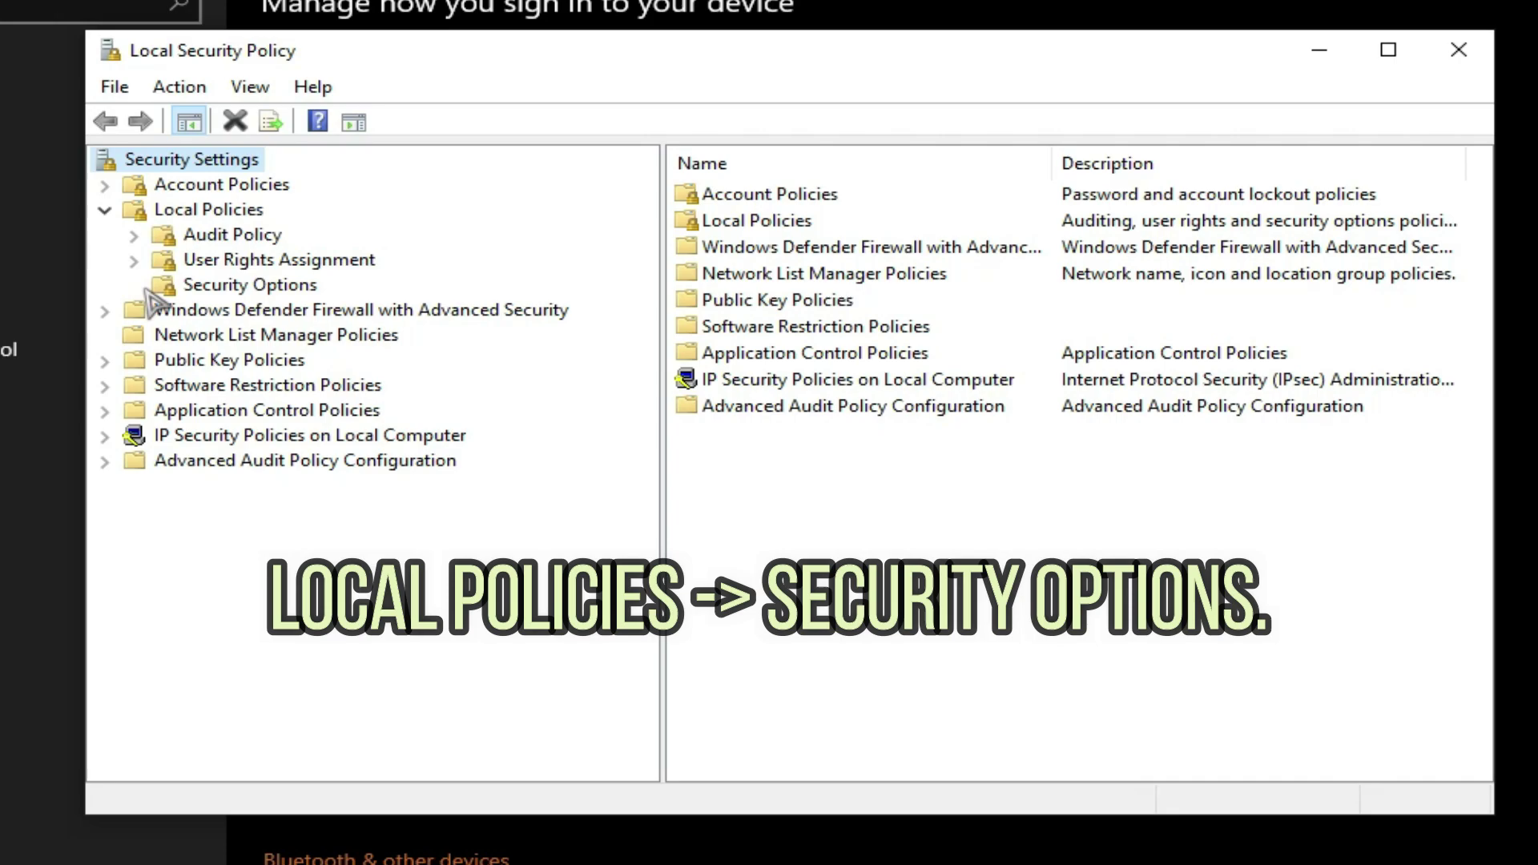
click(205, 290)
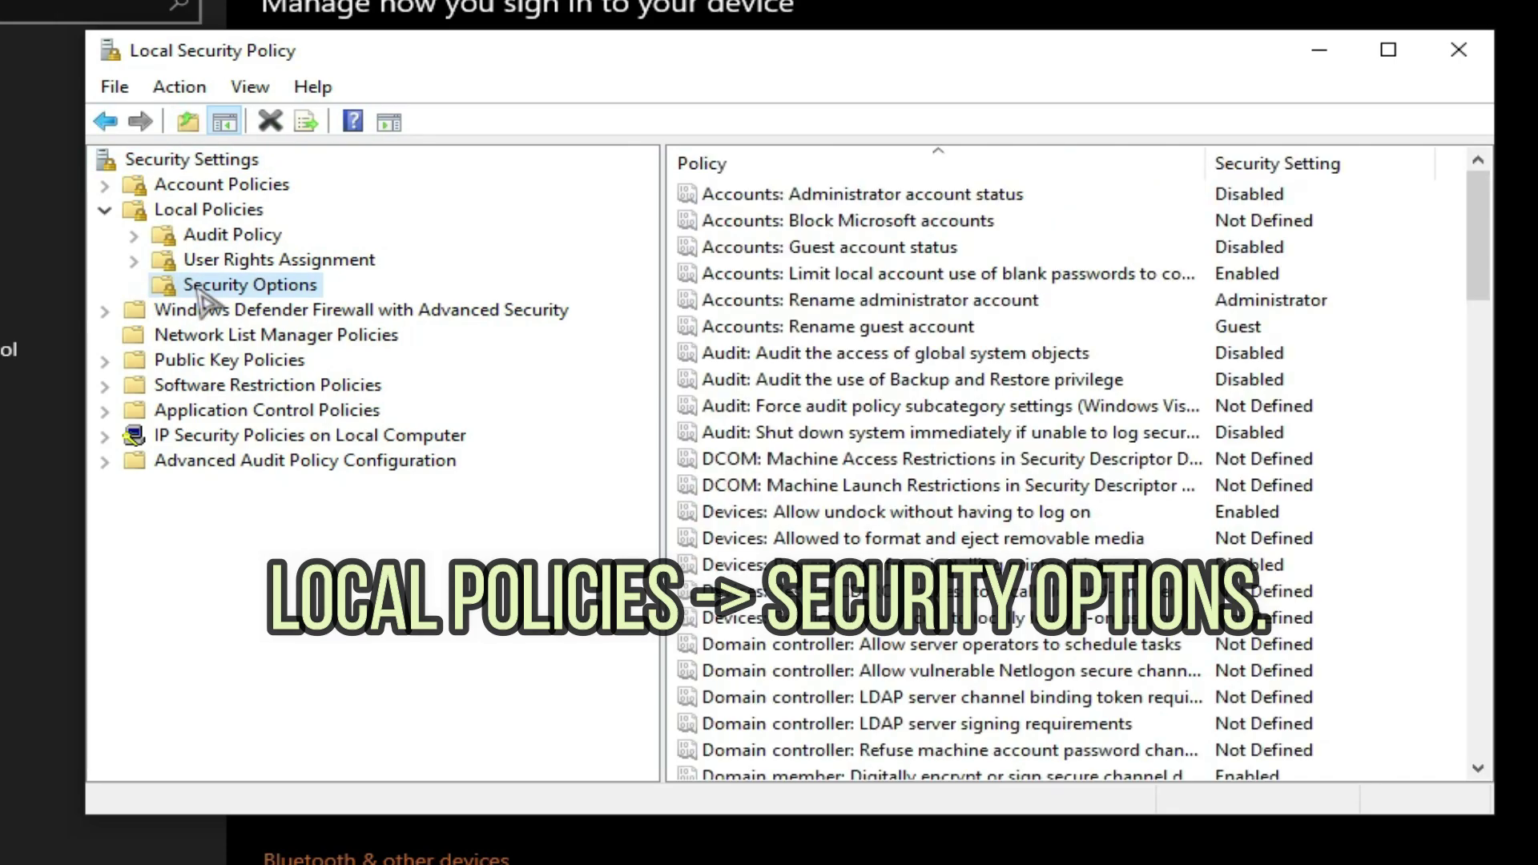
scroll(794, 330, down, 10)
click(850, 196)
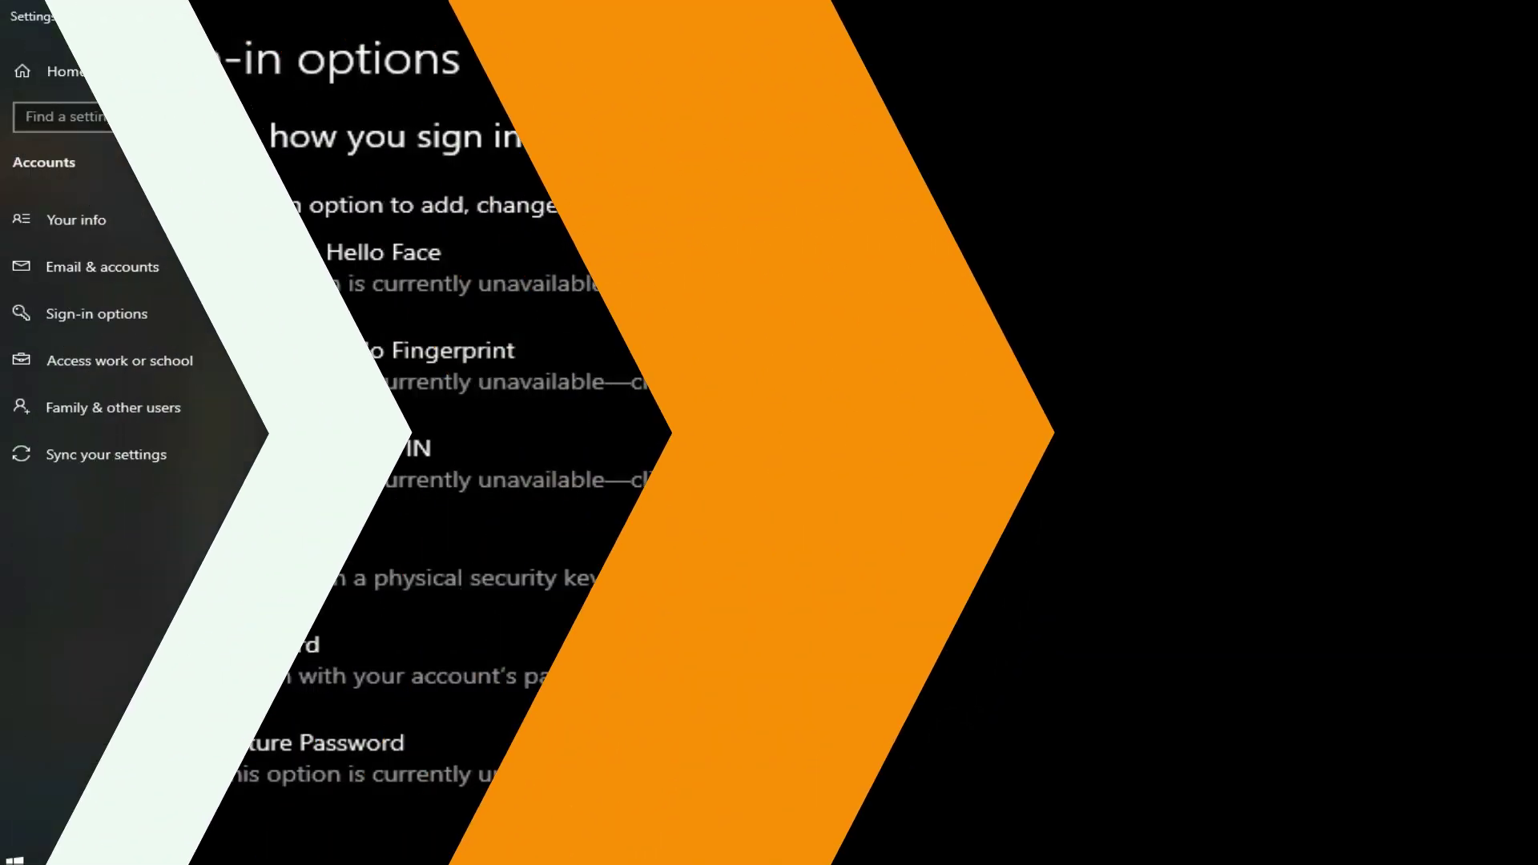
Bring up the Run box with regedit entered for Registry Editor
key(super+r)
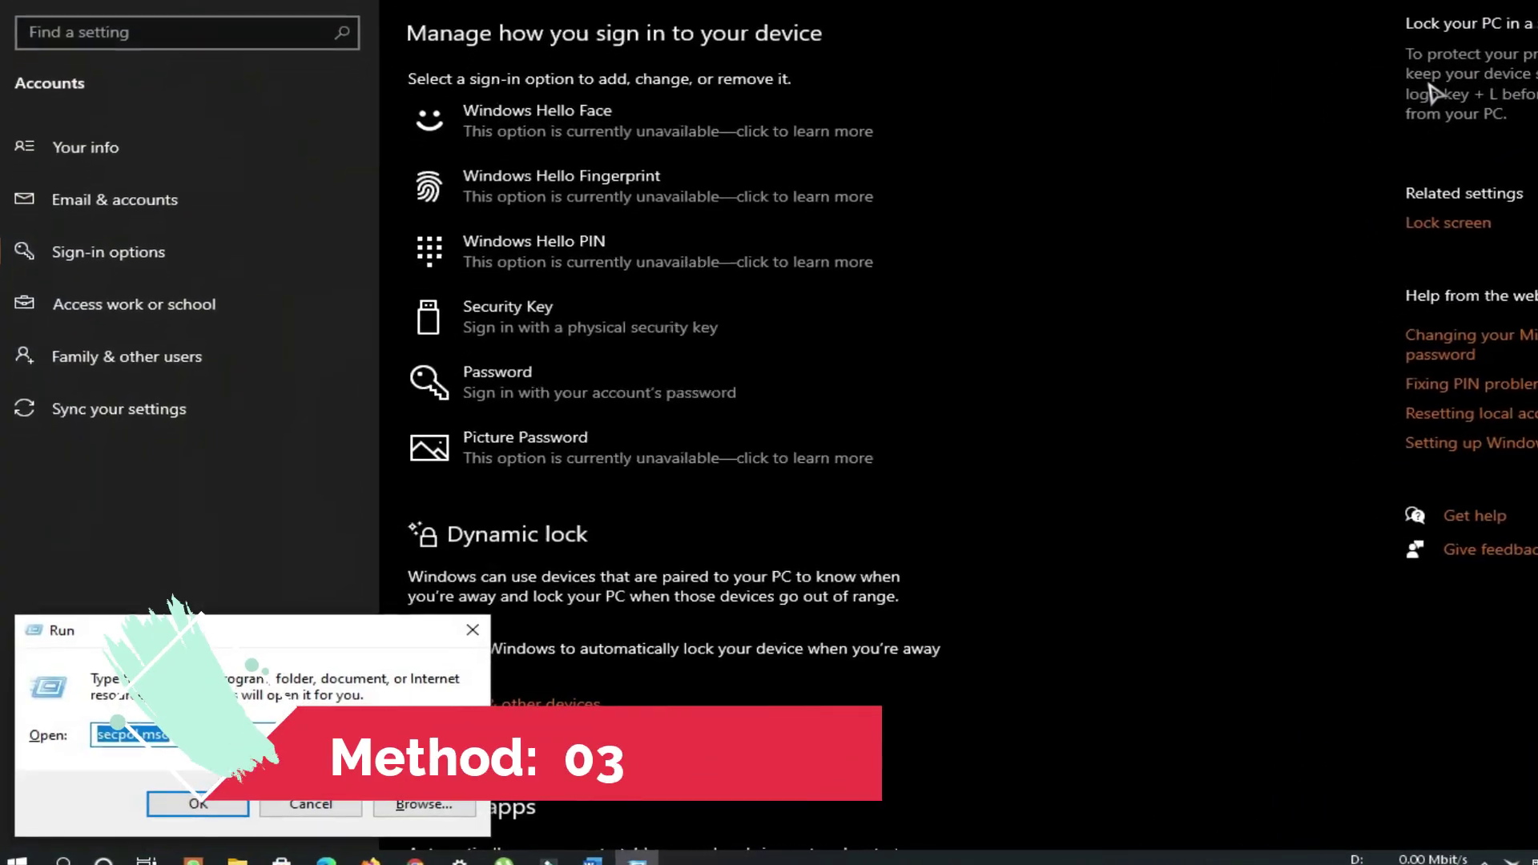
text(regedit)
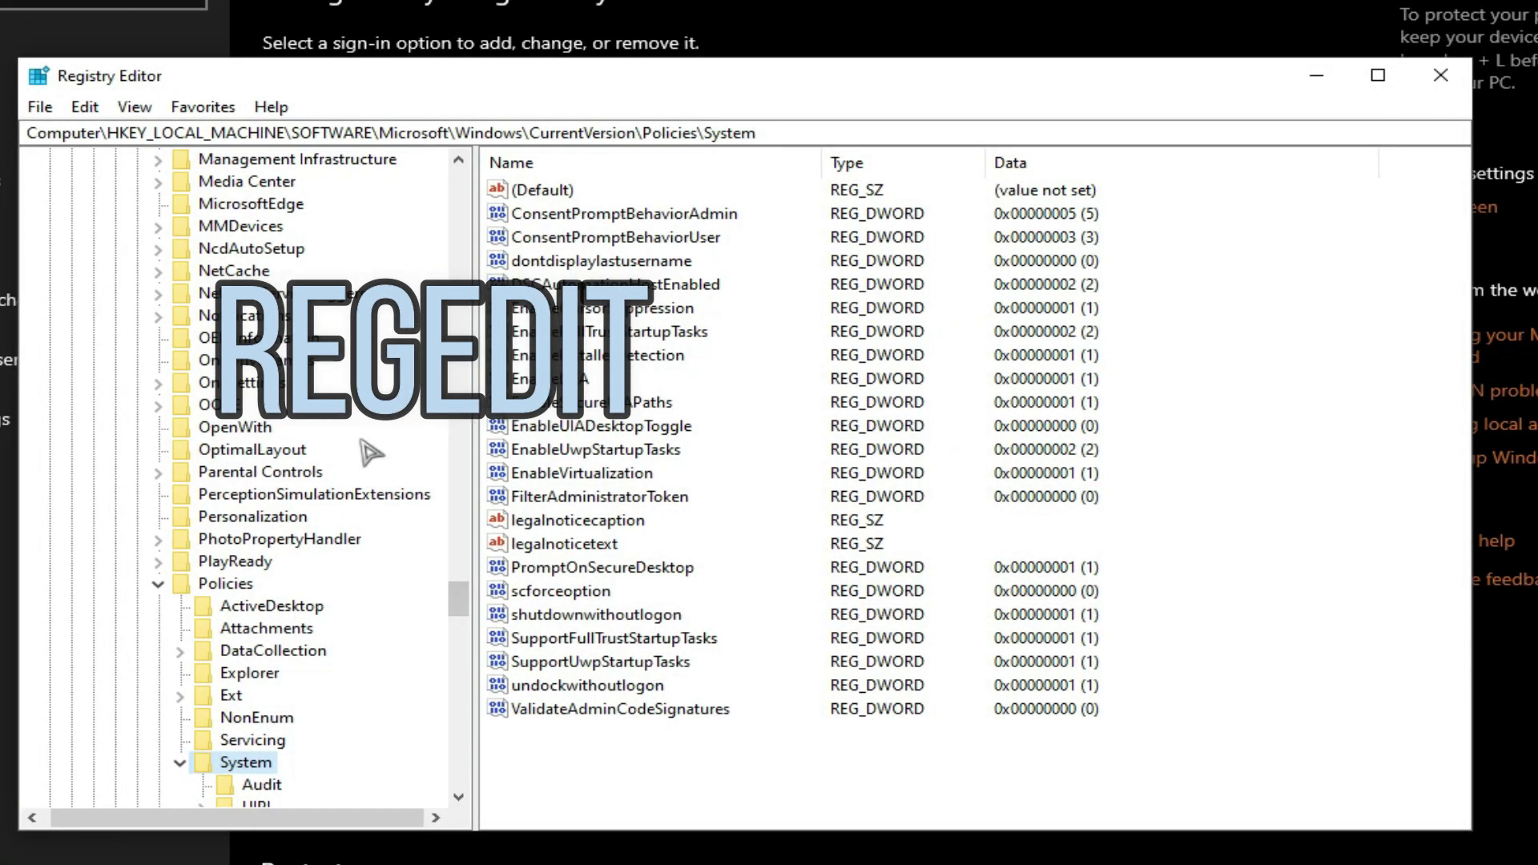
scroll(369, 451, up, 10)
scroll(368, 450, up, 4)
mouse_move(457, 541)
mouse_down()
mouse_move(500, 280)
mouse_move(493, 174)
mouse_up()
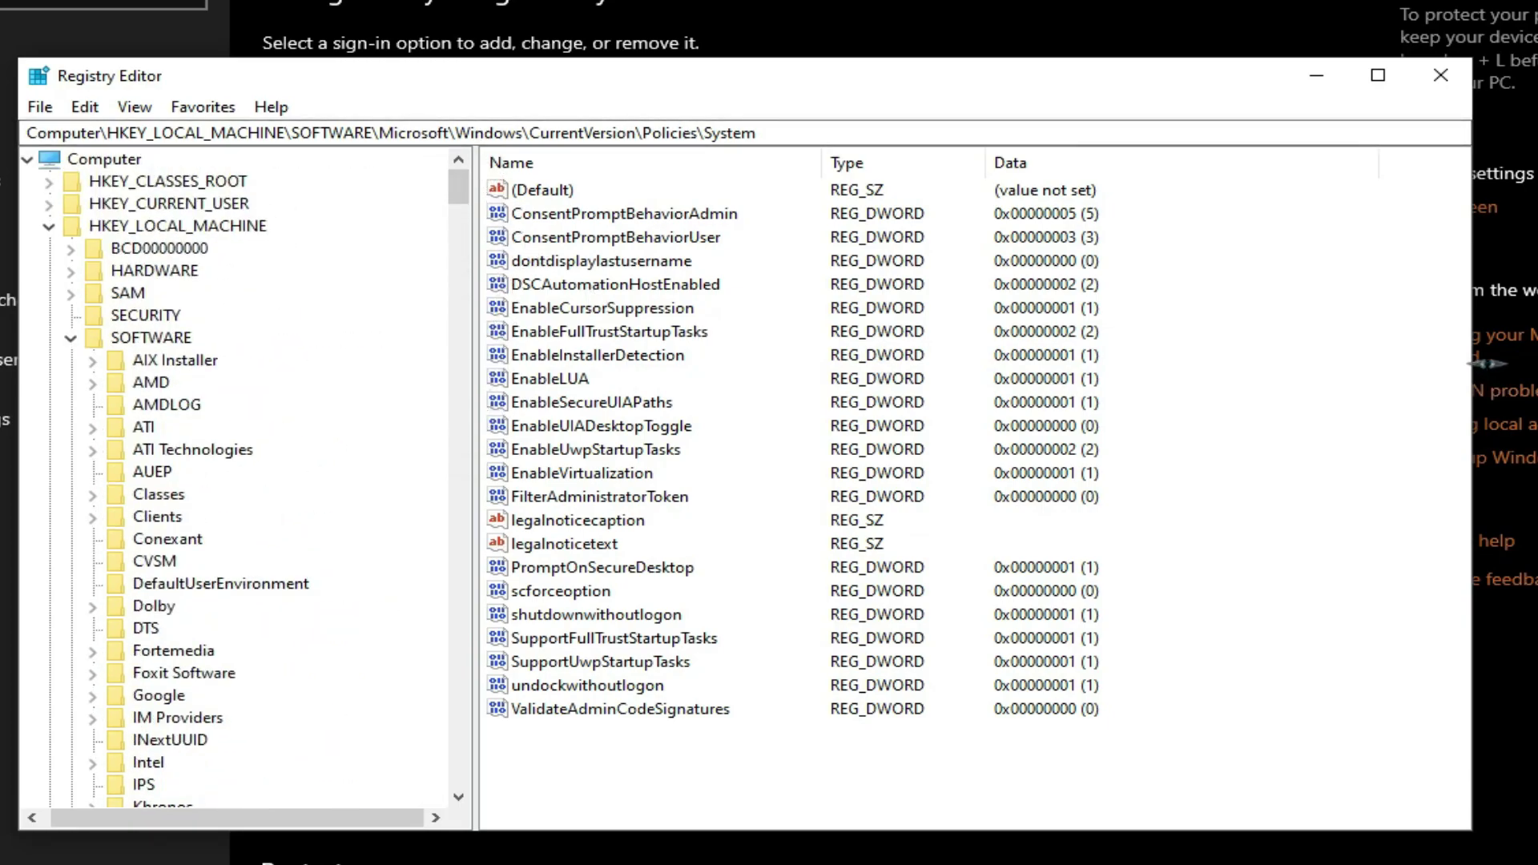
Make the Registry Editor window and its key tree pane wider
drag(1489, 364, 1518, 363)
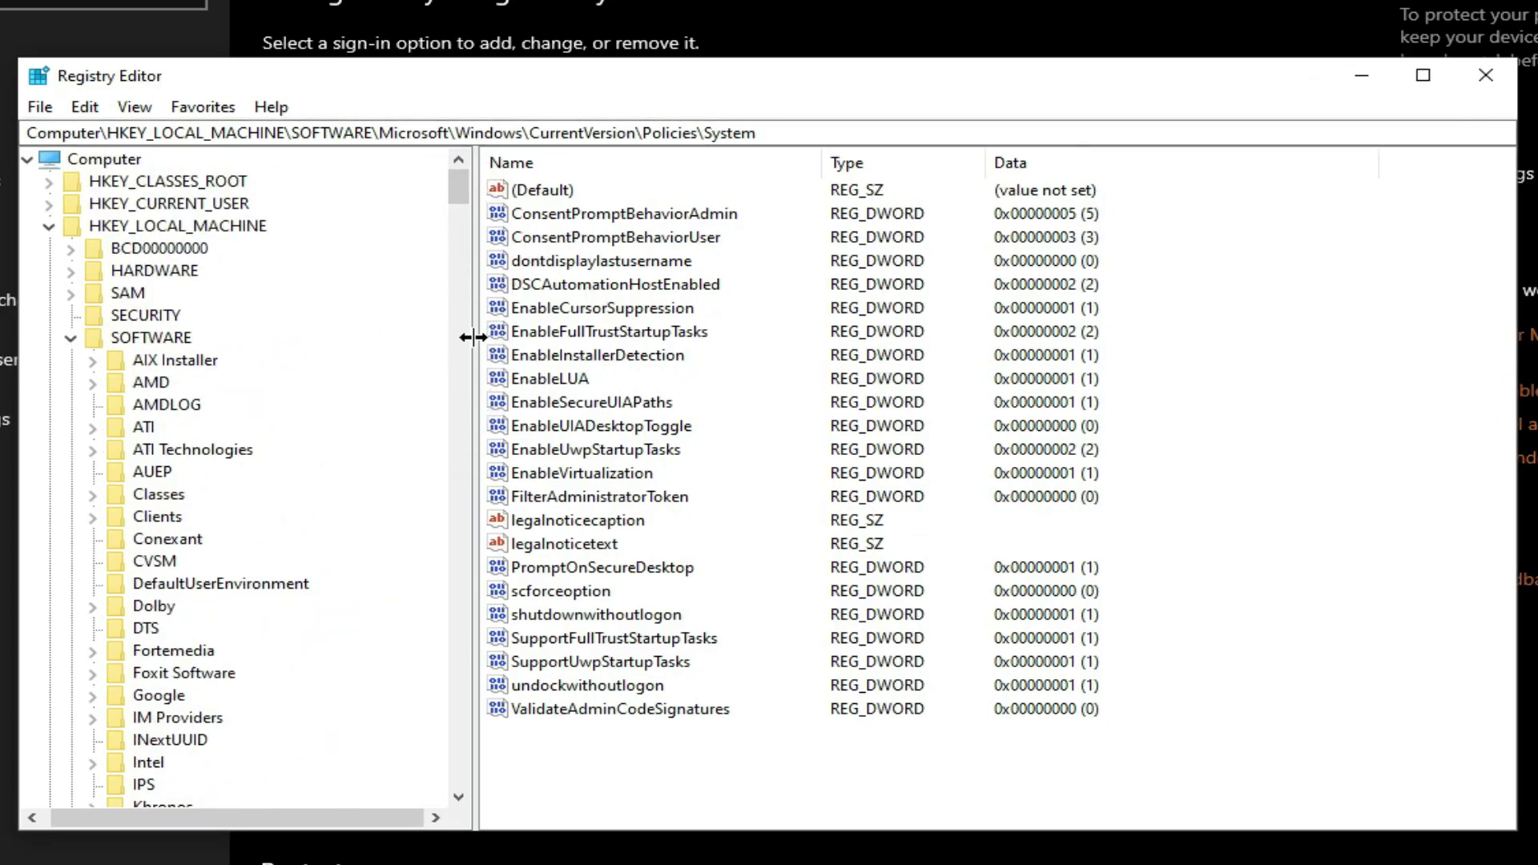
drag(473, 337, 653, 338)
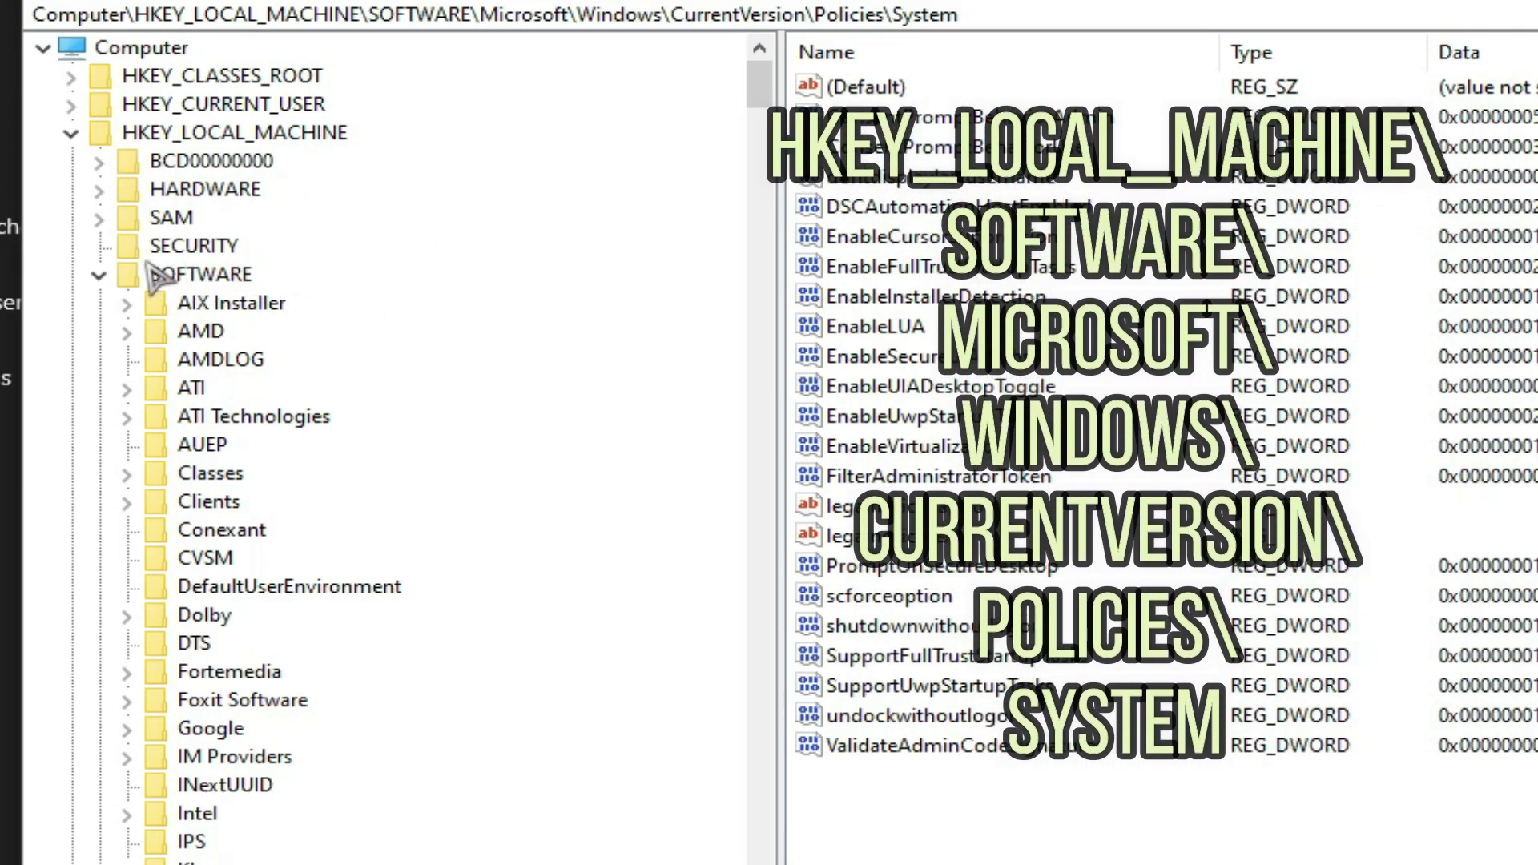
scroll(361, 307, down, 1)
scroll(360, 306, down, 2)
scroll(360, 307, down, 2)
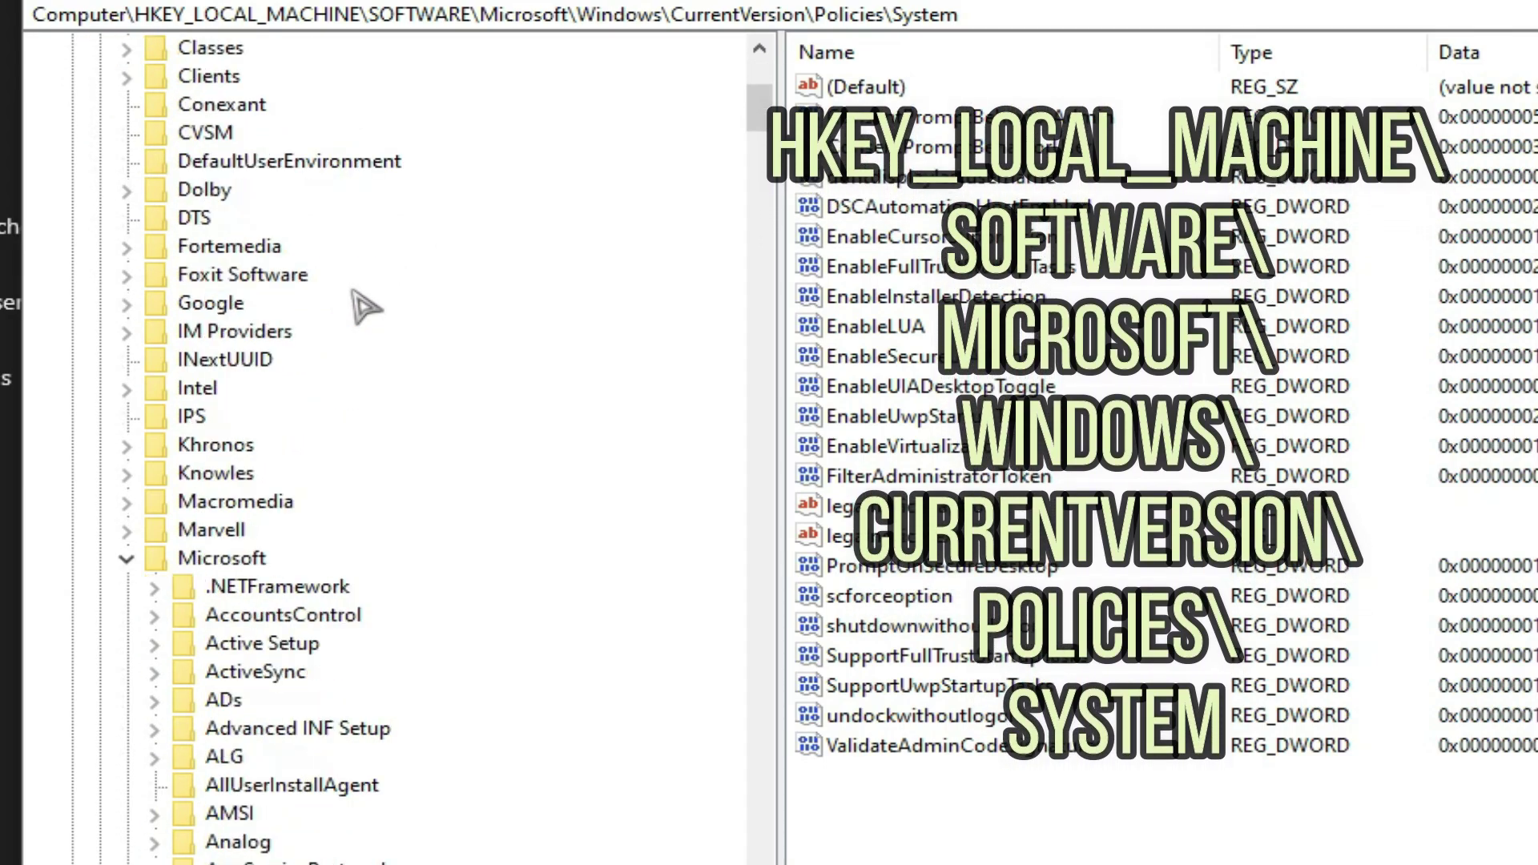
scroll(360, 307, down, 2)
scroll(360, 307, down, 1)
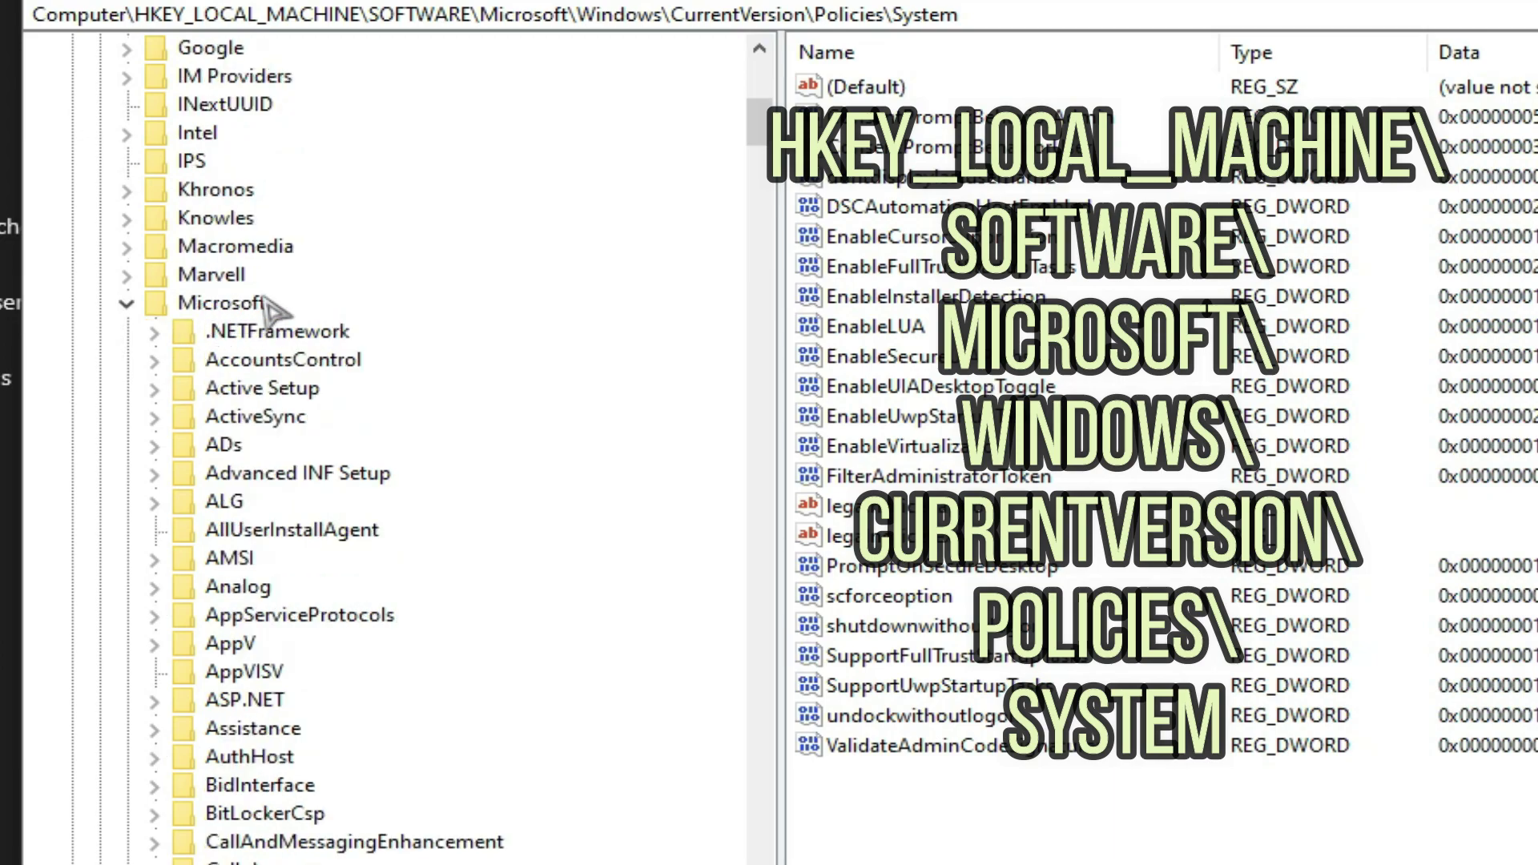
scroll(457, 308, down, 2)
scroll(457, 308, down, 3)
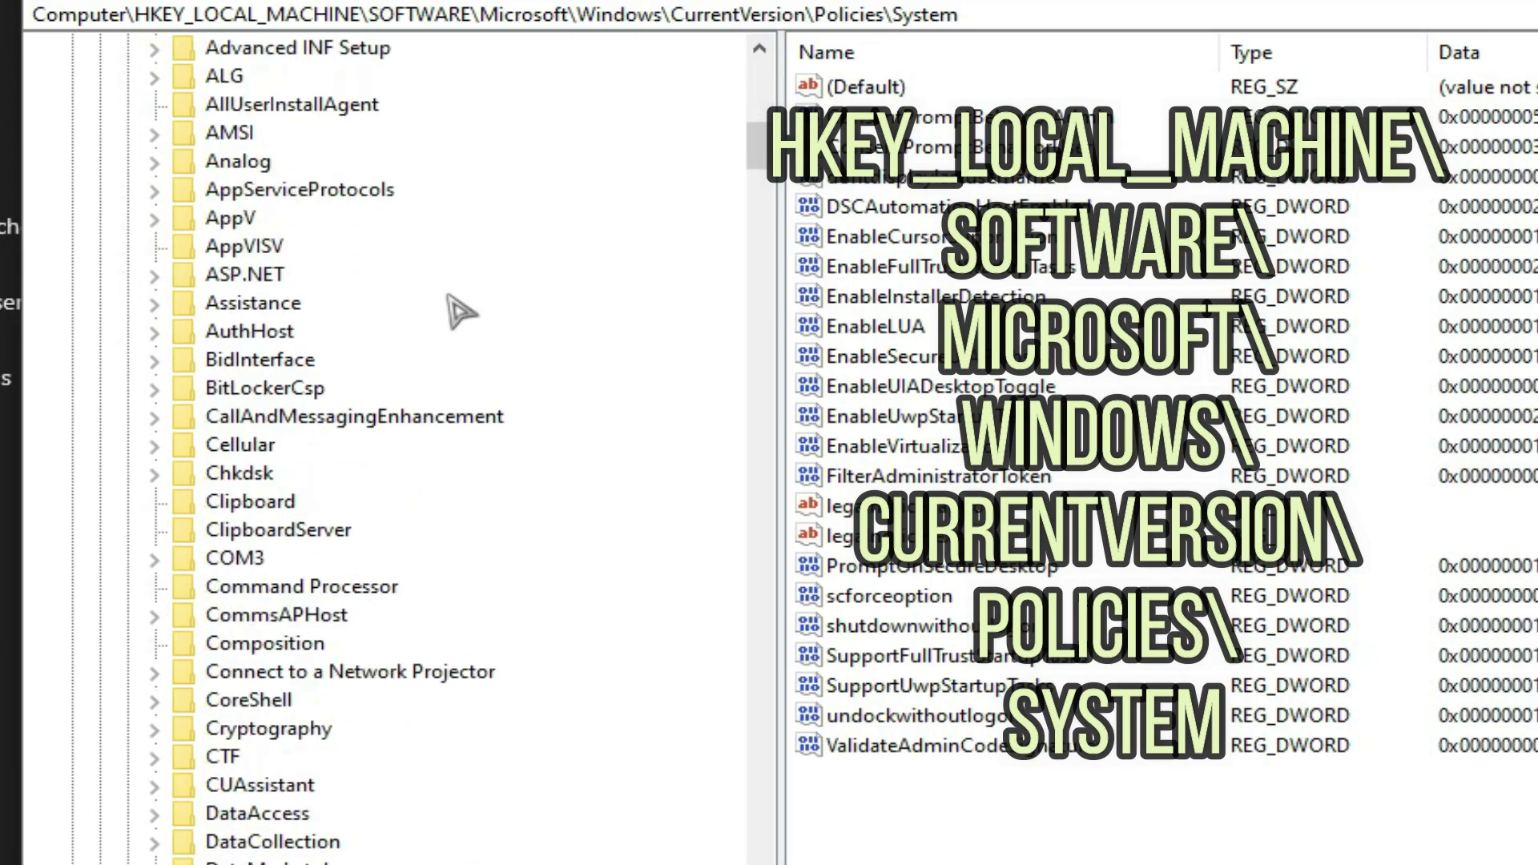
scroll(457, 309, down, 3)
scroll(456, 312, down, 2)
scroll(460, 313, down, 4)
scroll(459, 312, down, 6)
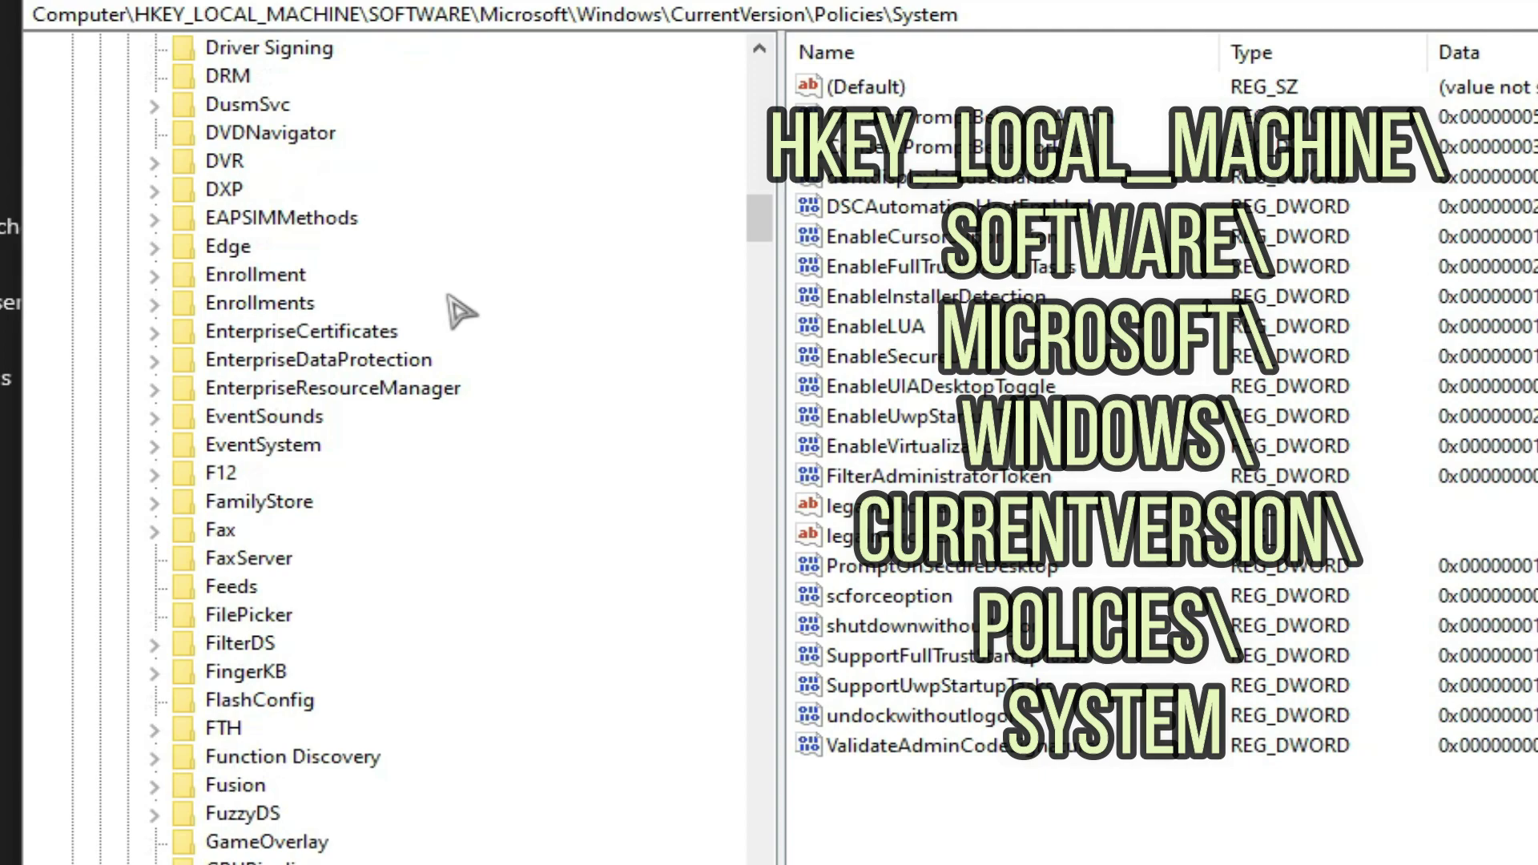
scroll(460, 312, down, 4)
scroll(460, 314, down, 5)
scroll(461, 312, down, 6)
scroll(461, 313, down, 10)
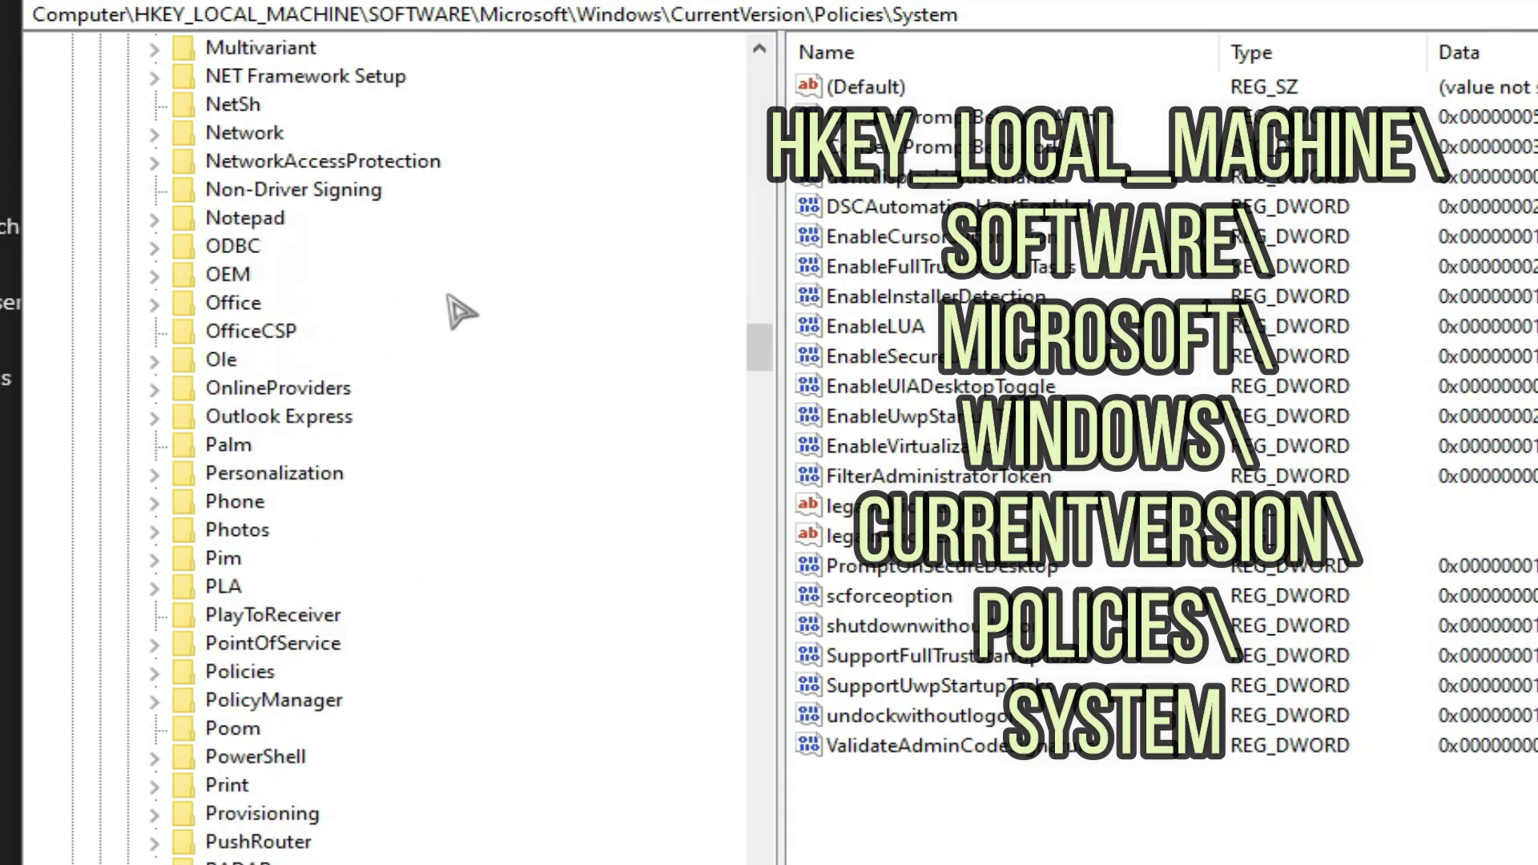
scroll(460, 312, down, 8)
scroll(461, 312, down, 7)
scroll(460, 312, down, 6)
scroll(461, 313, down, 6)
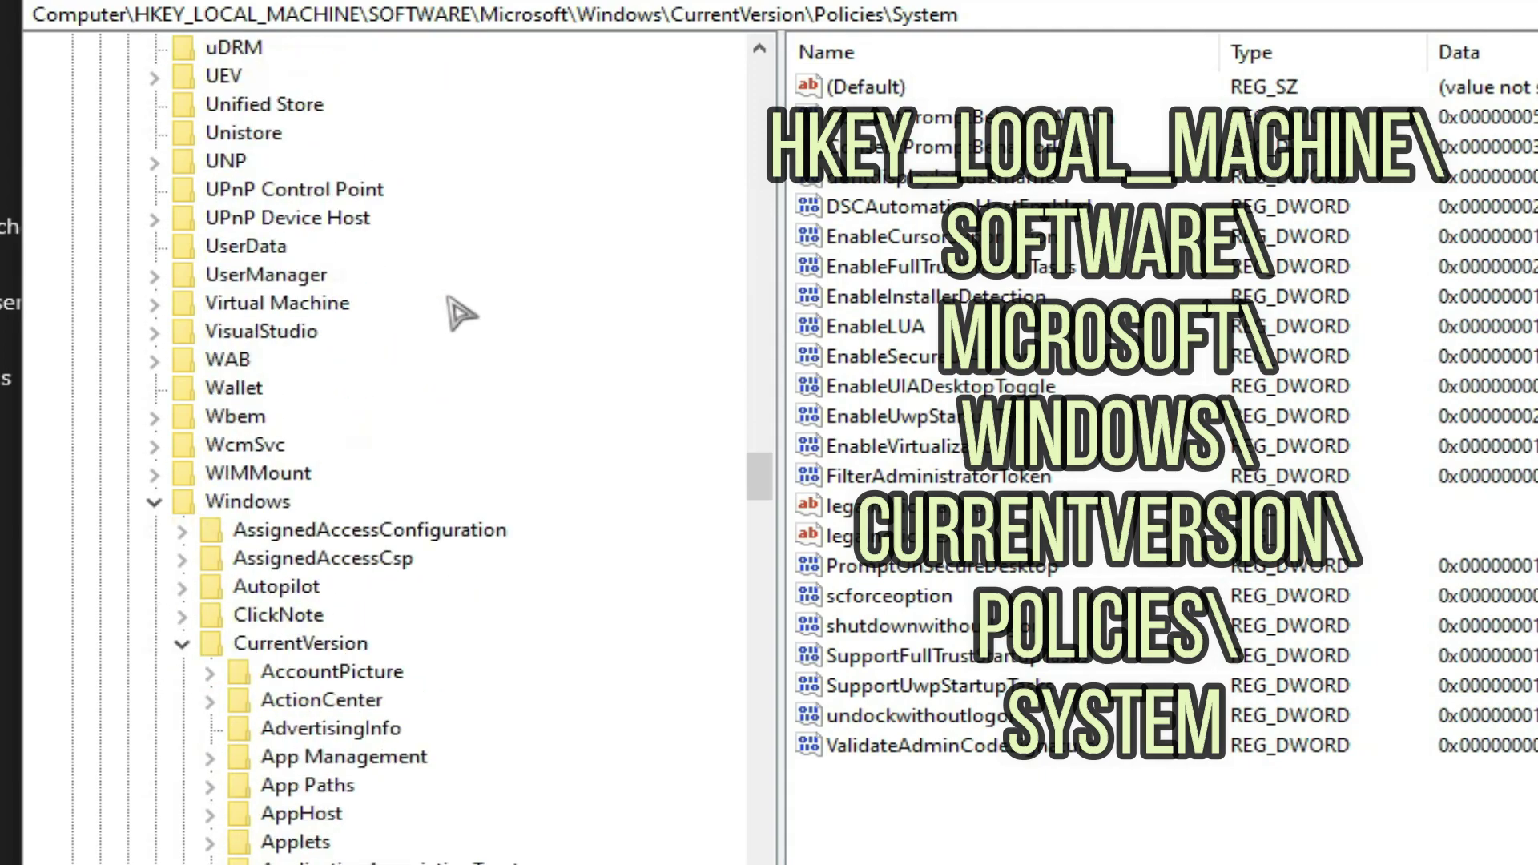
scroll(461, 312, down, 2)
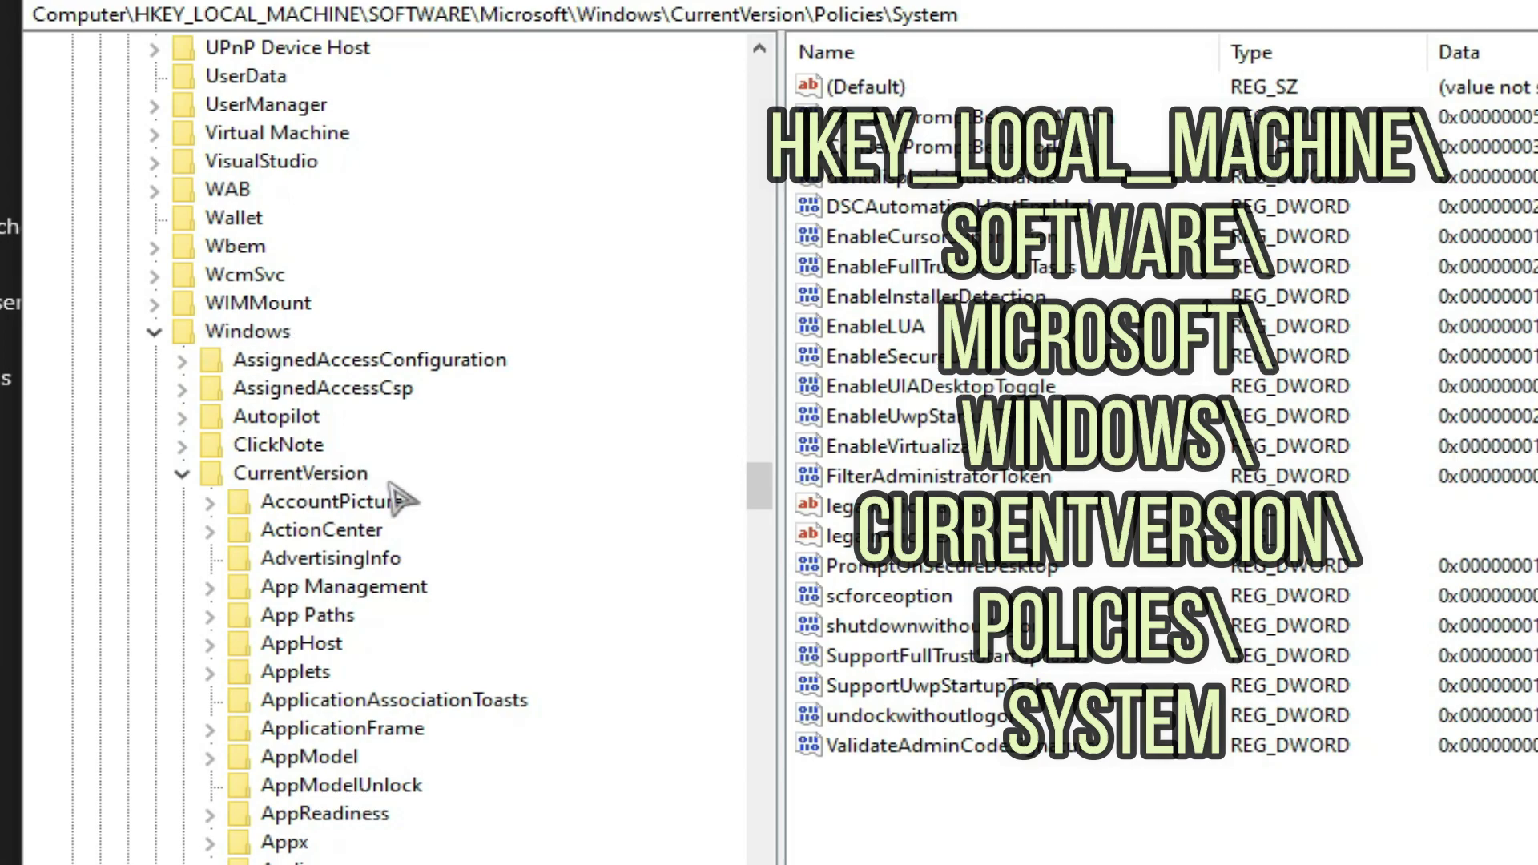
scroll(454, 489, down, 1)
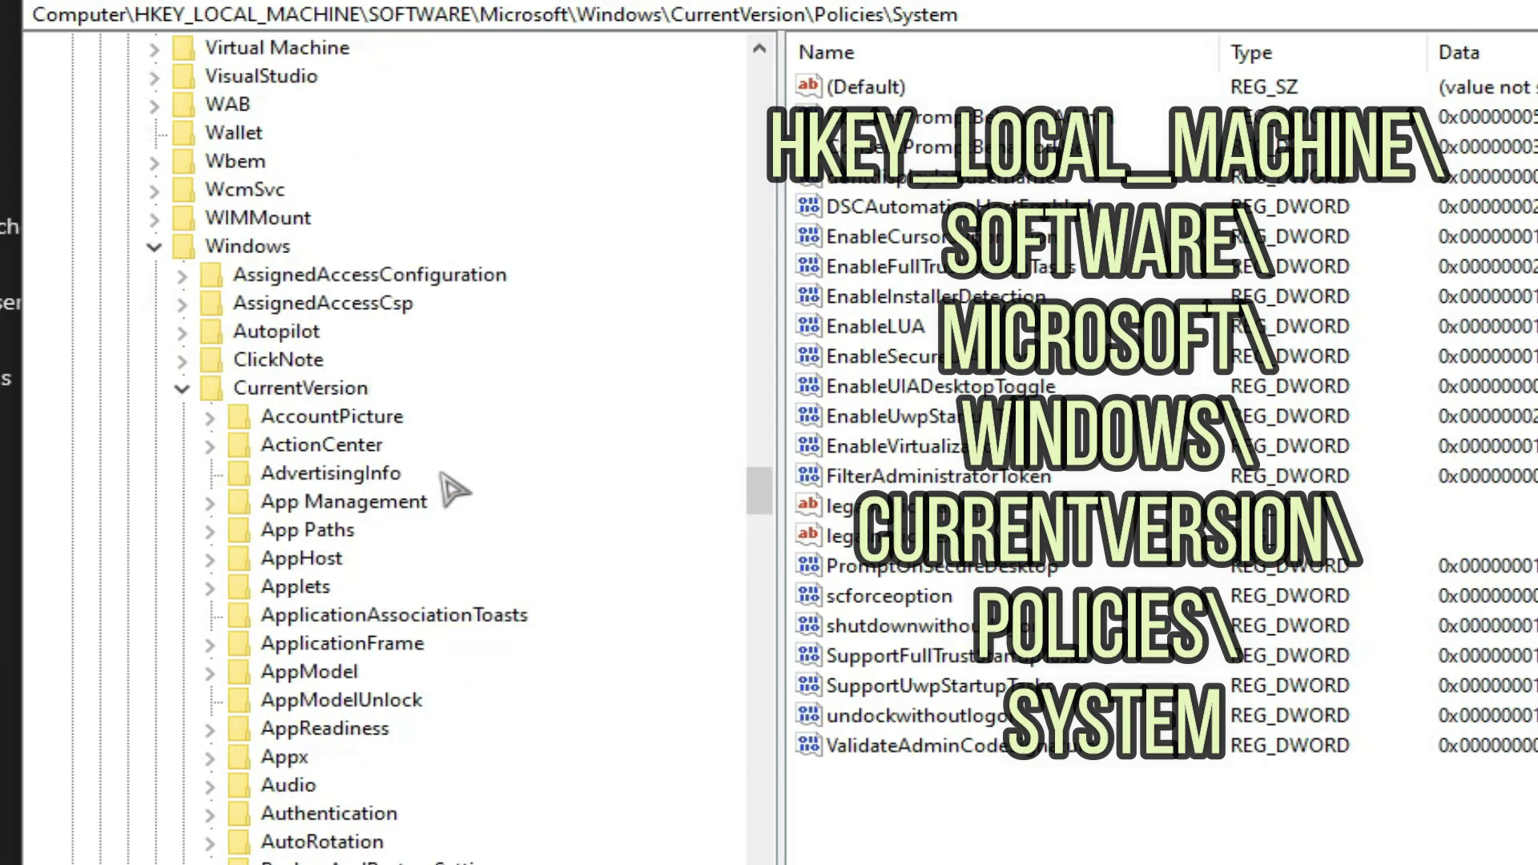
scroll(454, 489, down, 1)
scroll(454, 489, down, 3)
scroll(454, 488, down, 6)
scroll(454, 489, down, 6)
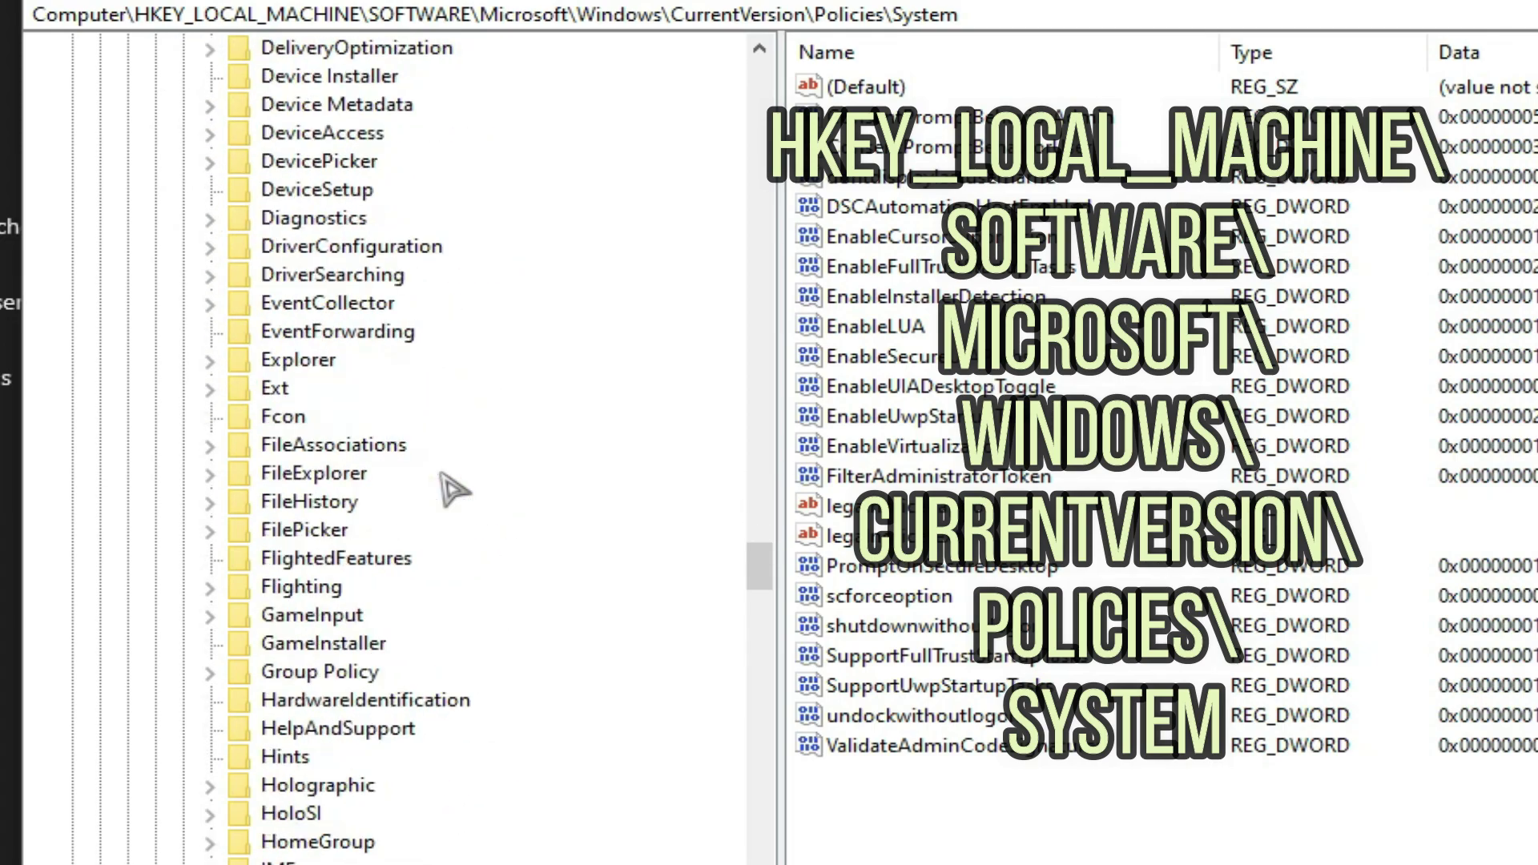
scroll(454, 489, down, 5)
scroll(454, 490, down, 4)
scroll(455, 489, down, 4)
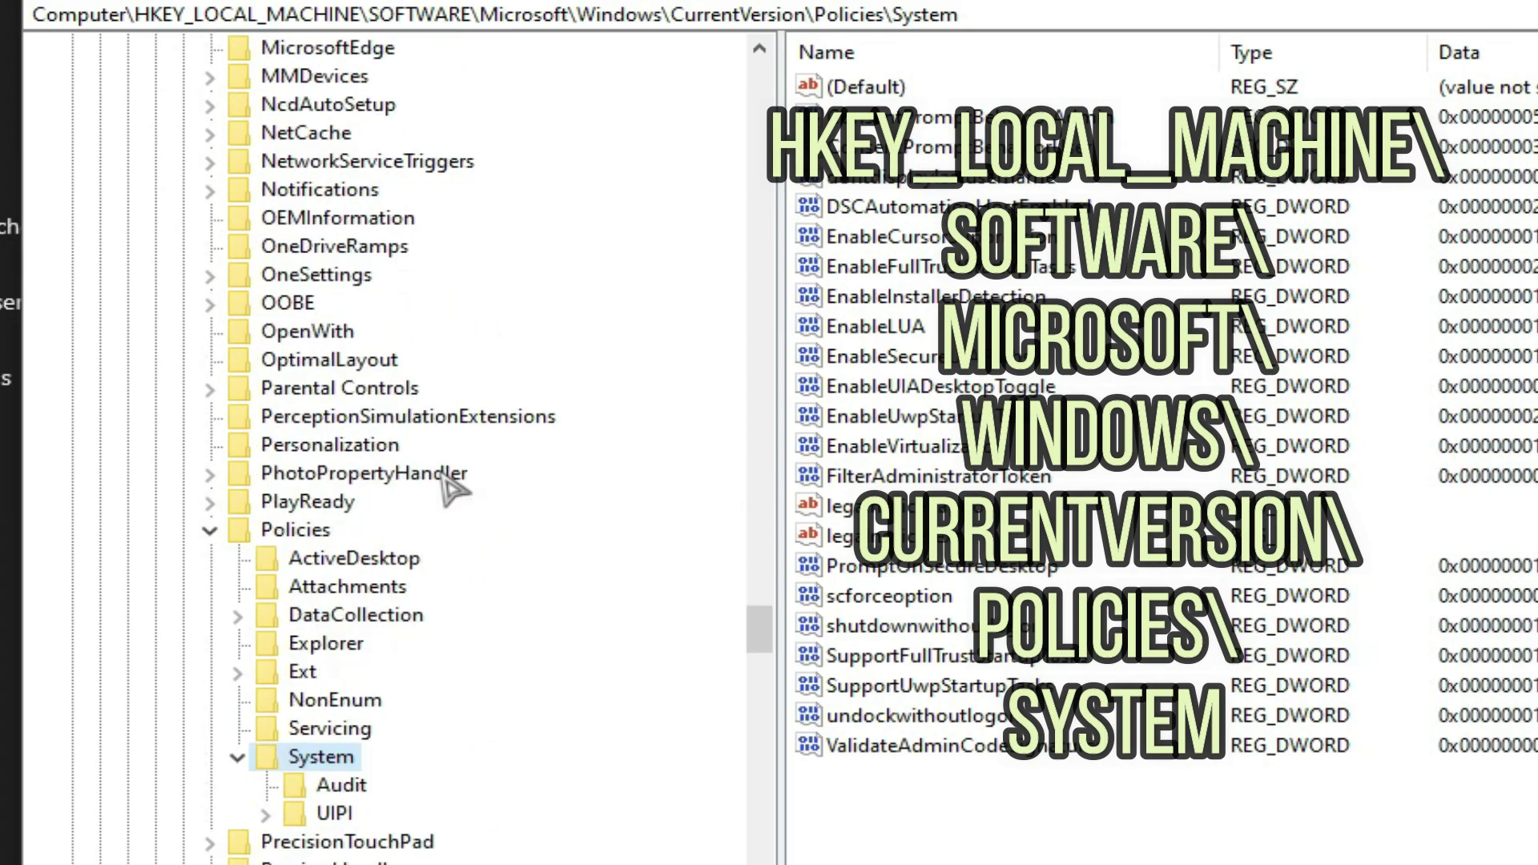
scroll(454, 489, down, 1)
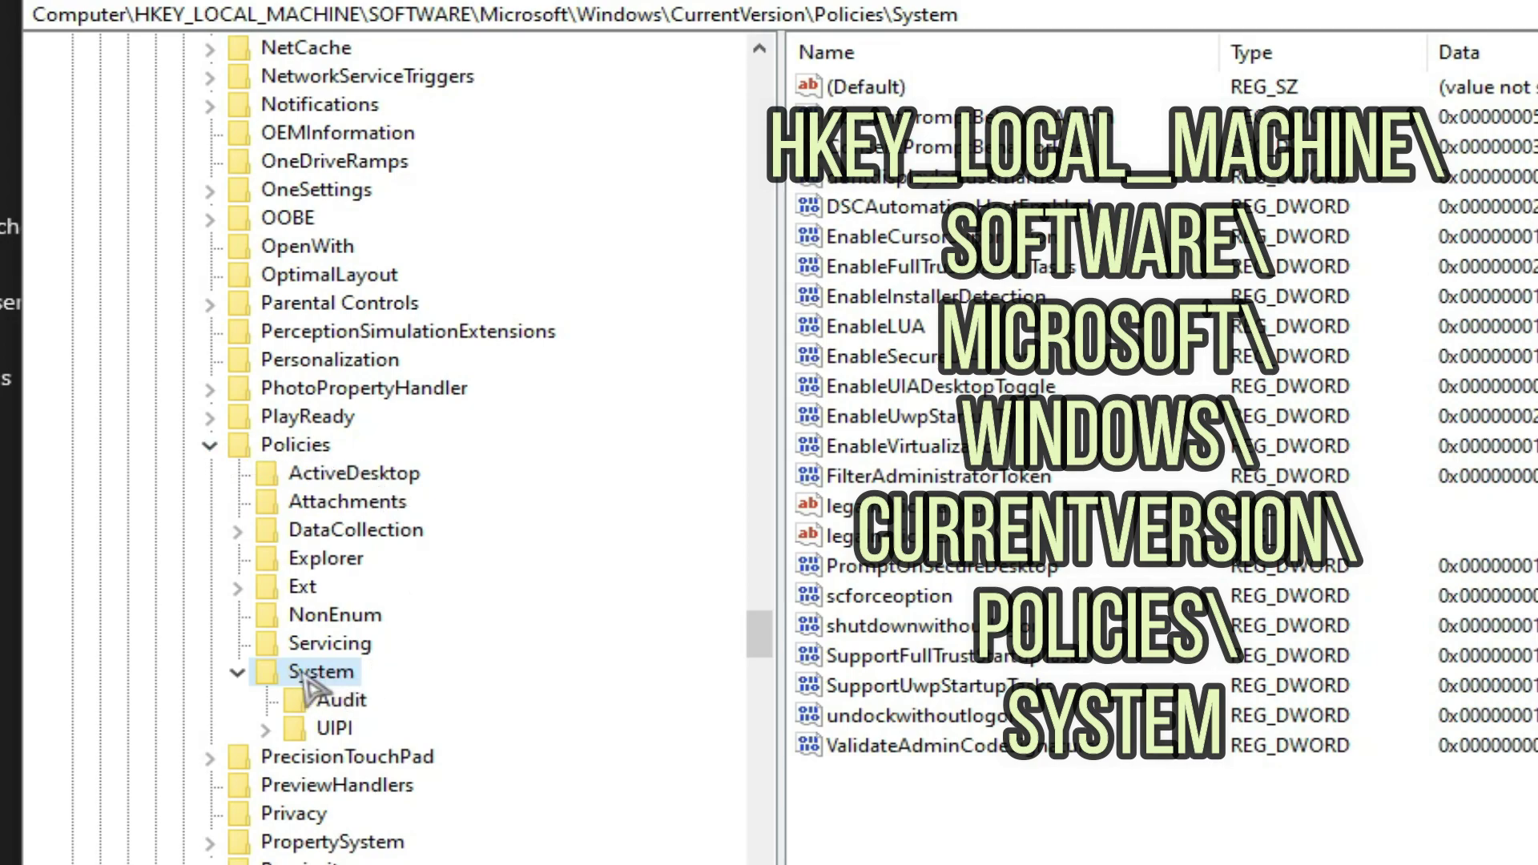
scroll(454, 696, down, 1)
scroll(451, 691, down, 1)
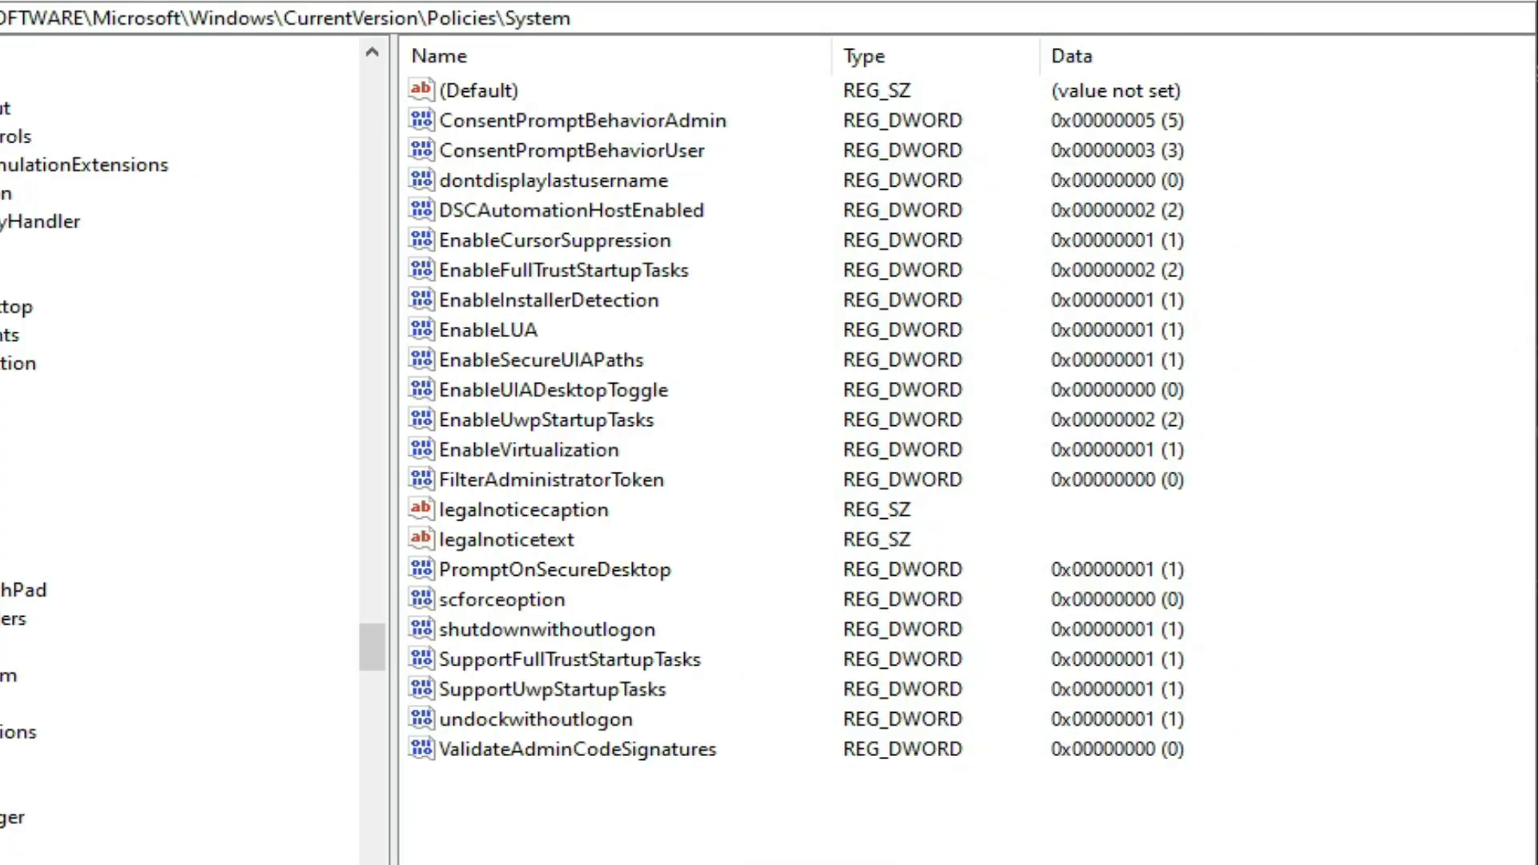
Edit the dontdisplaylastusername value, confirming its data is 0
click(675, 190)
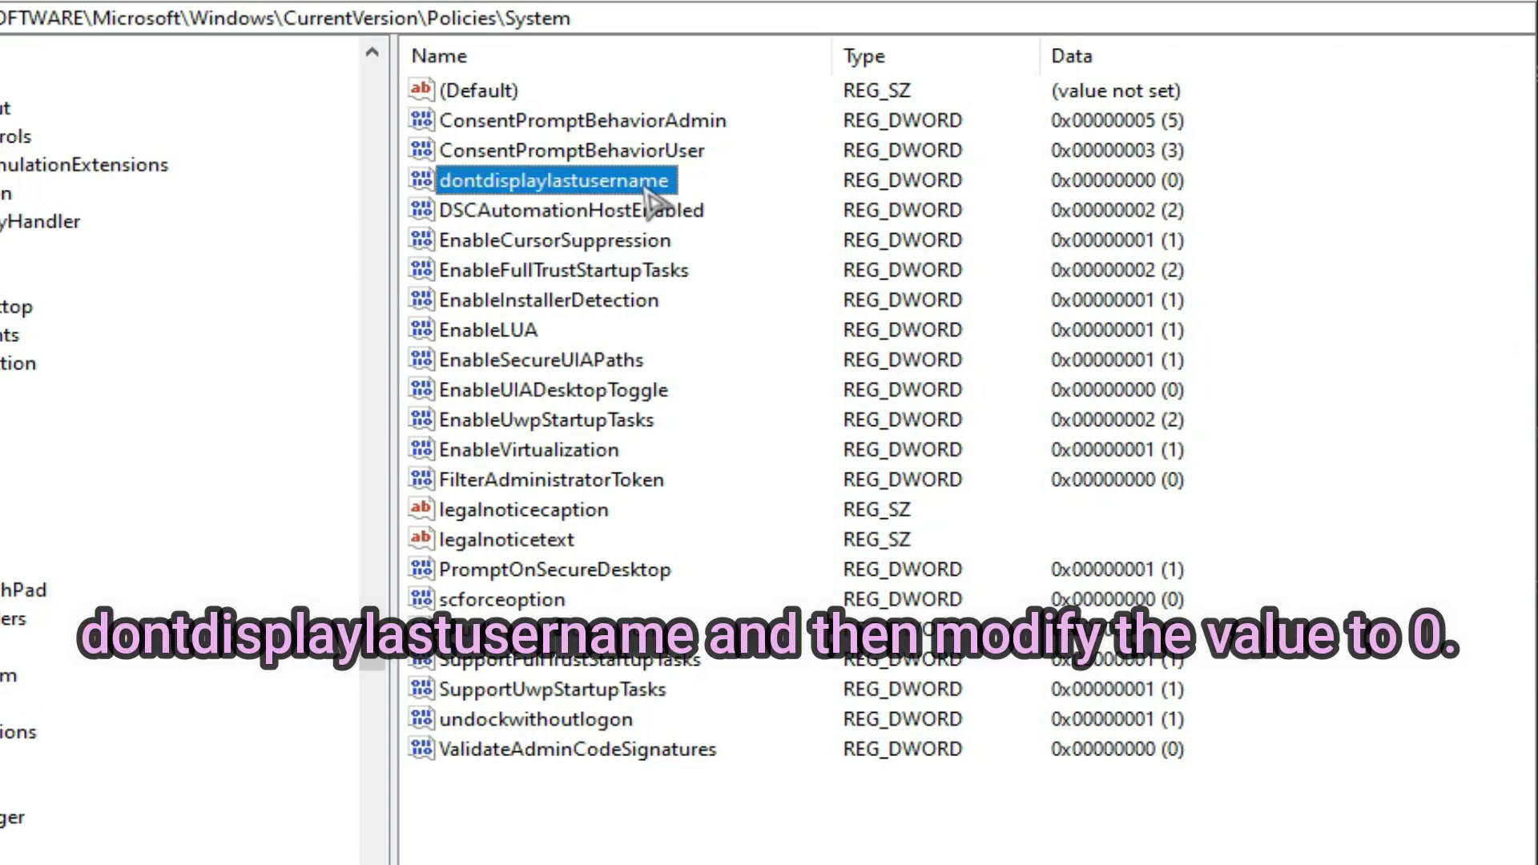
double_click(649, 189)
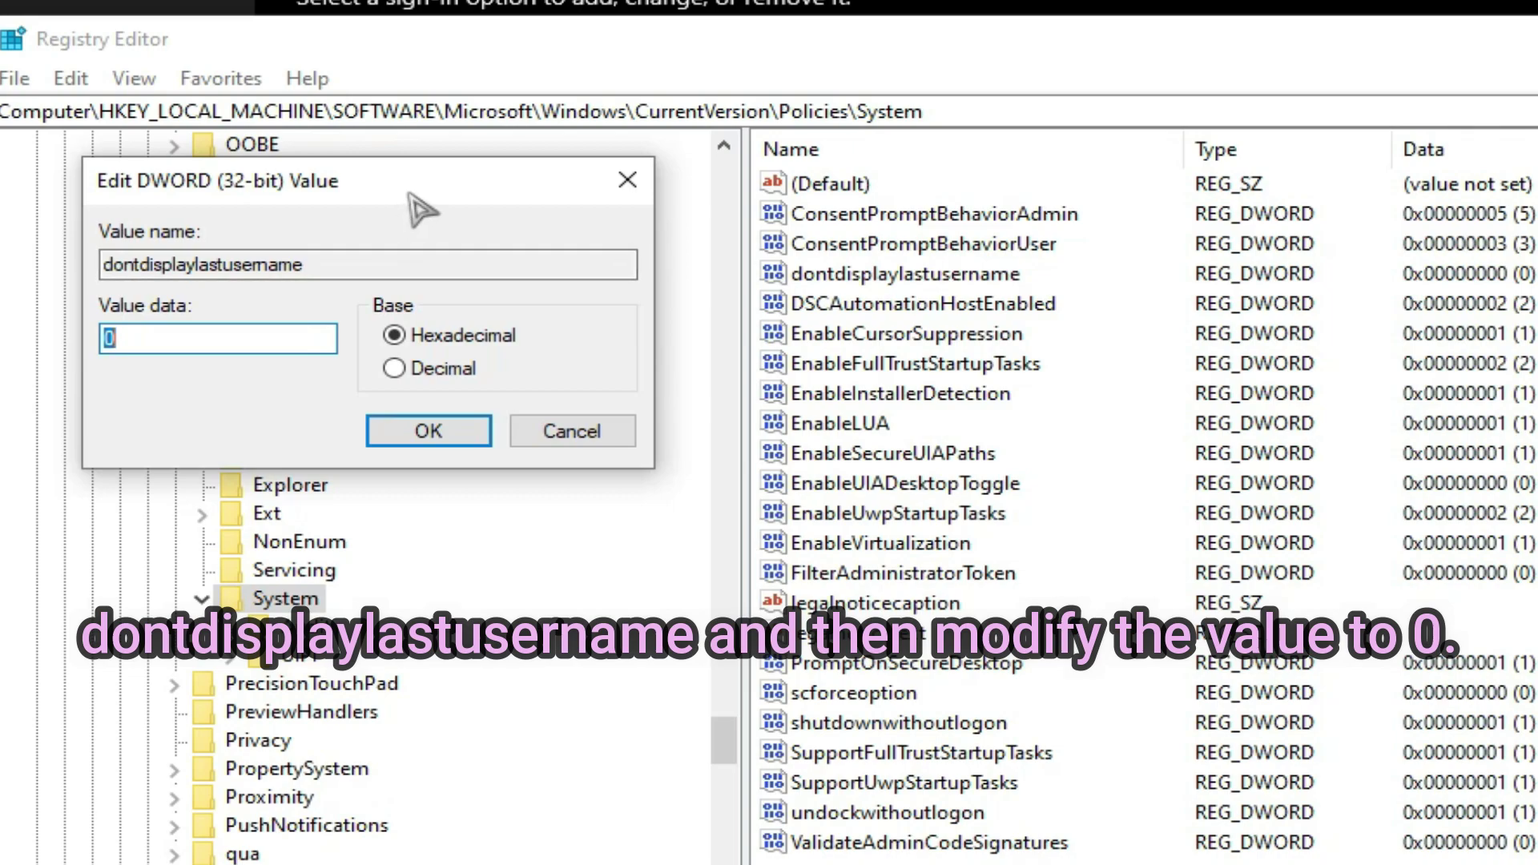
drag(446, 184, 700, 261)
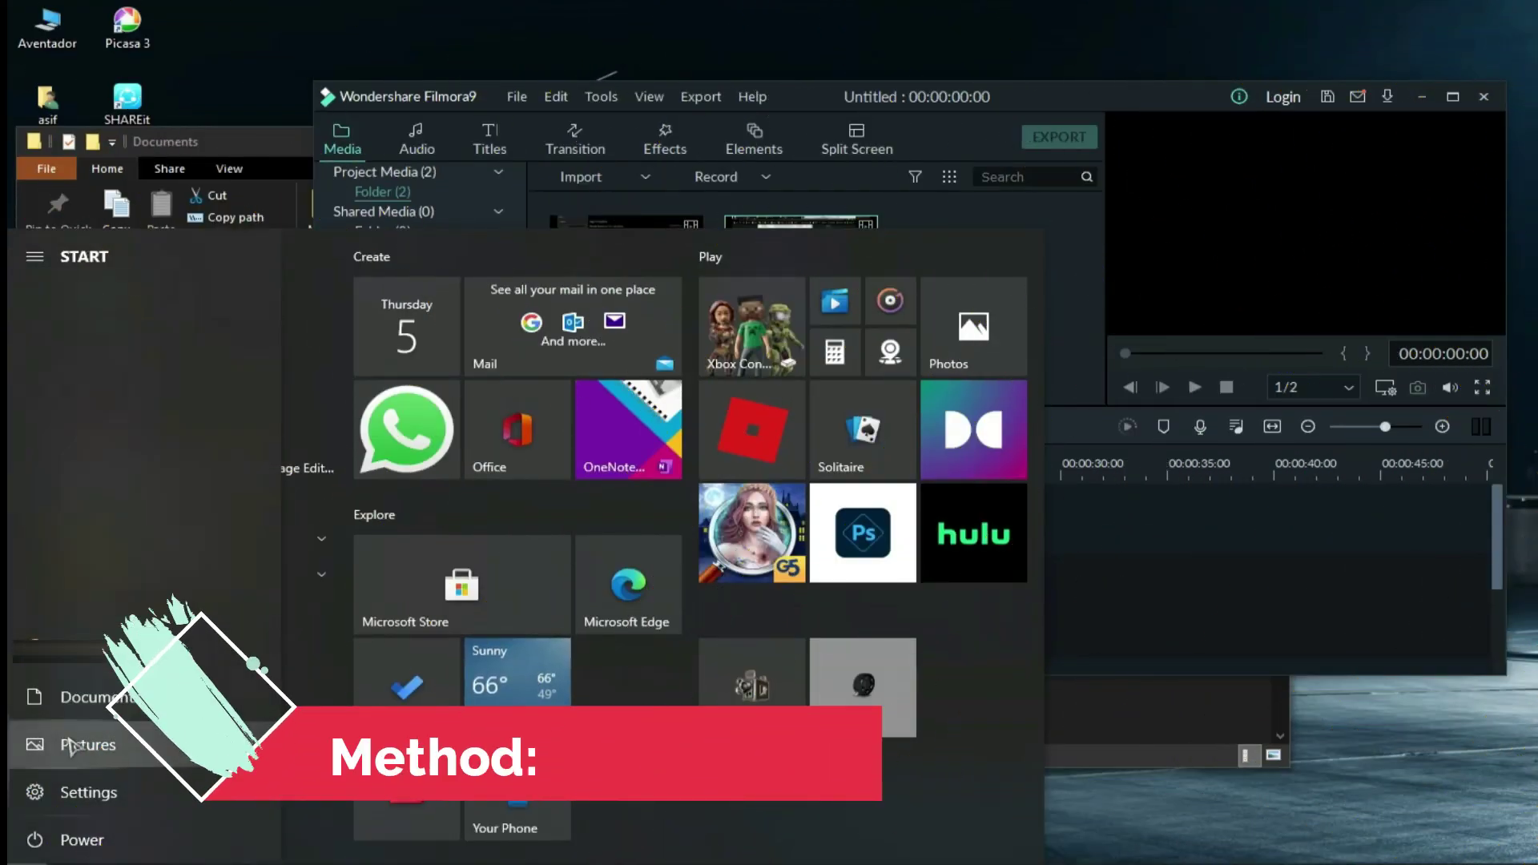
Bring up the current user's account options from the Start menu
click(85, 655)
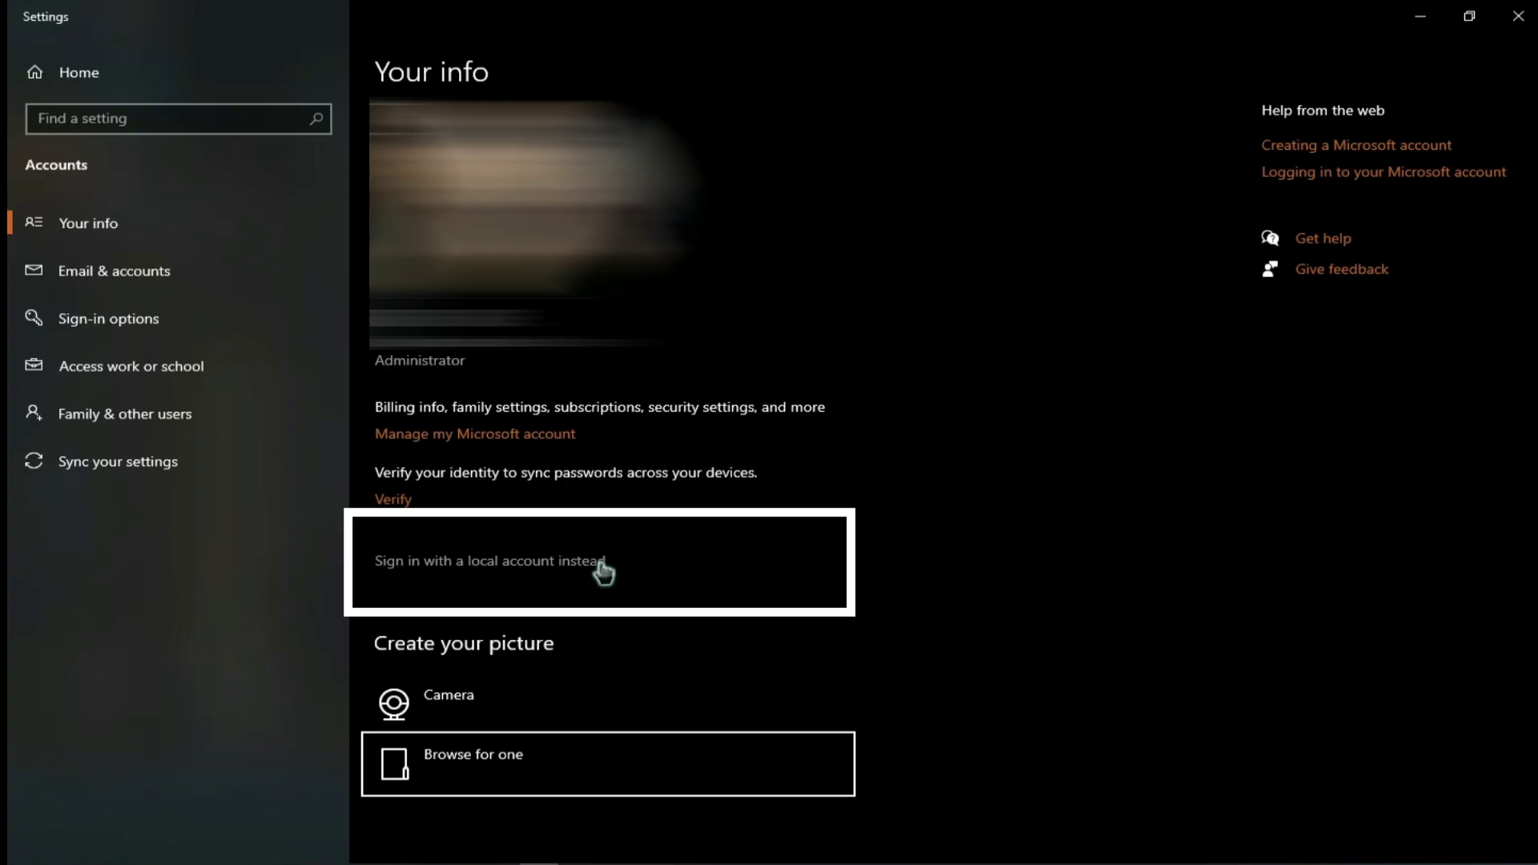
Choose 'Sign in with a local account instead' and verify identity with the password
click(602, 572)
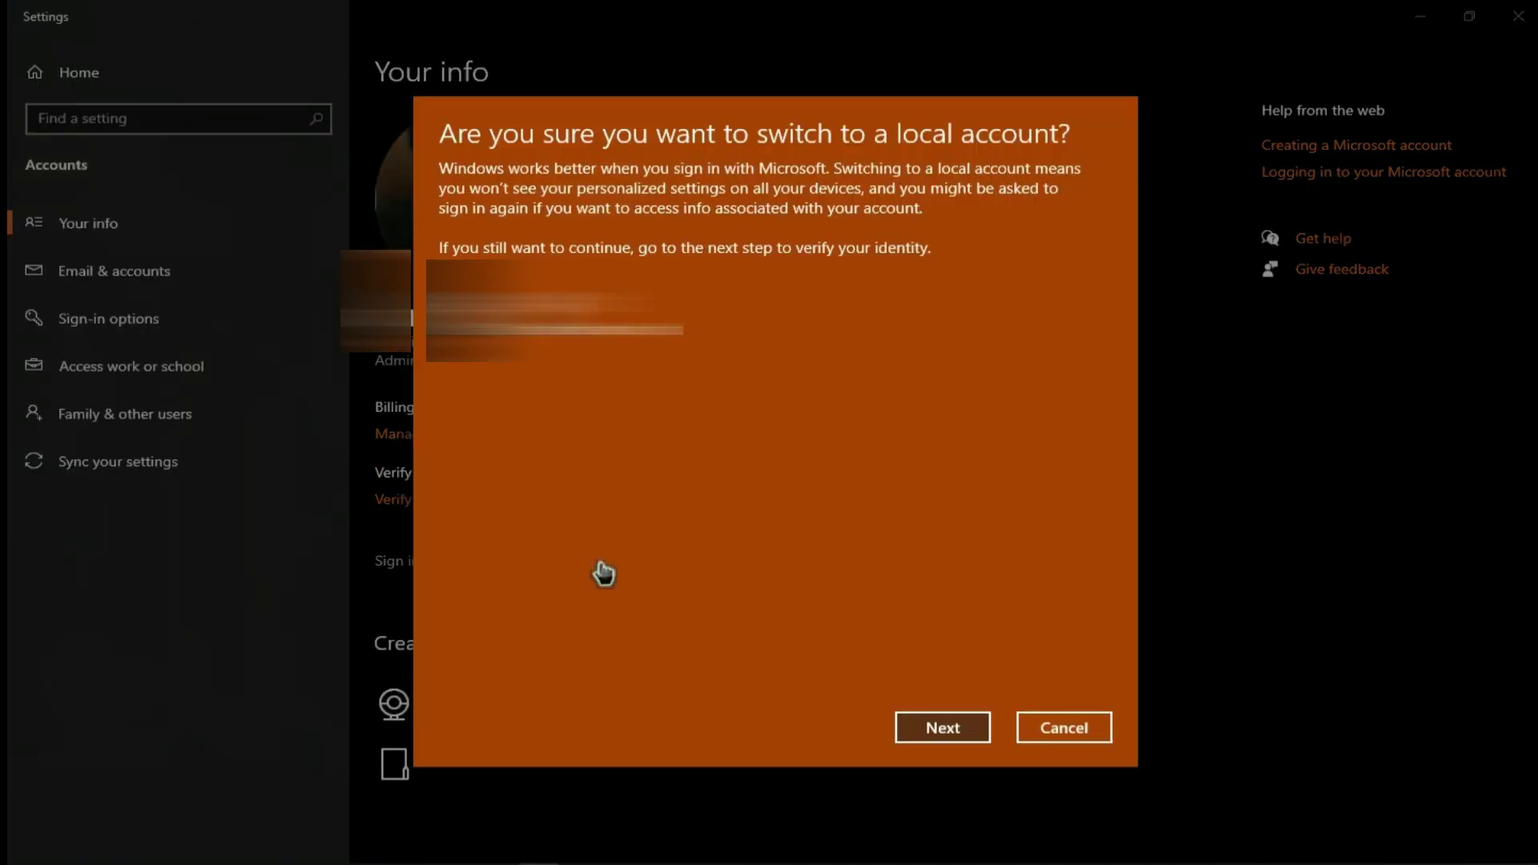
click(958, 728)
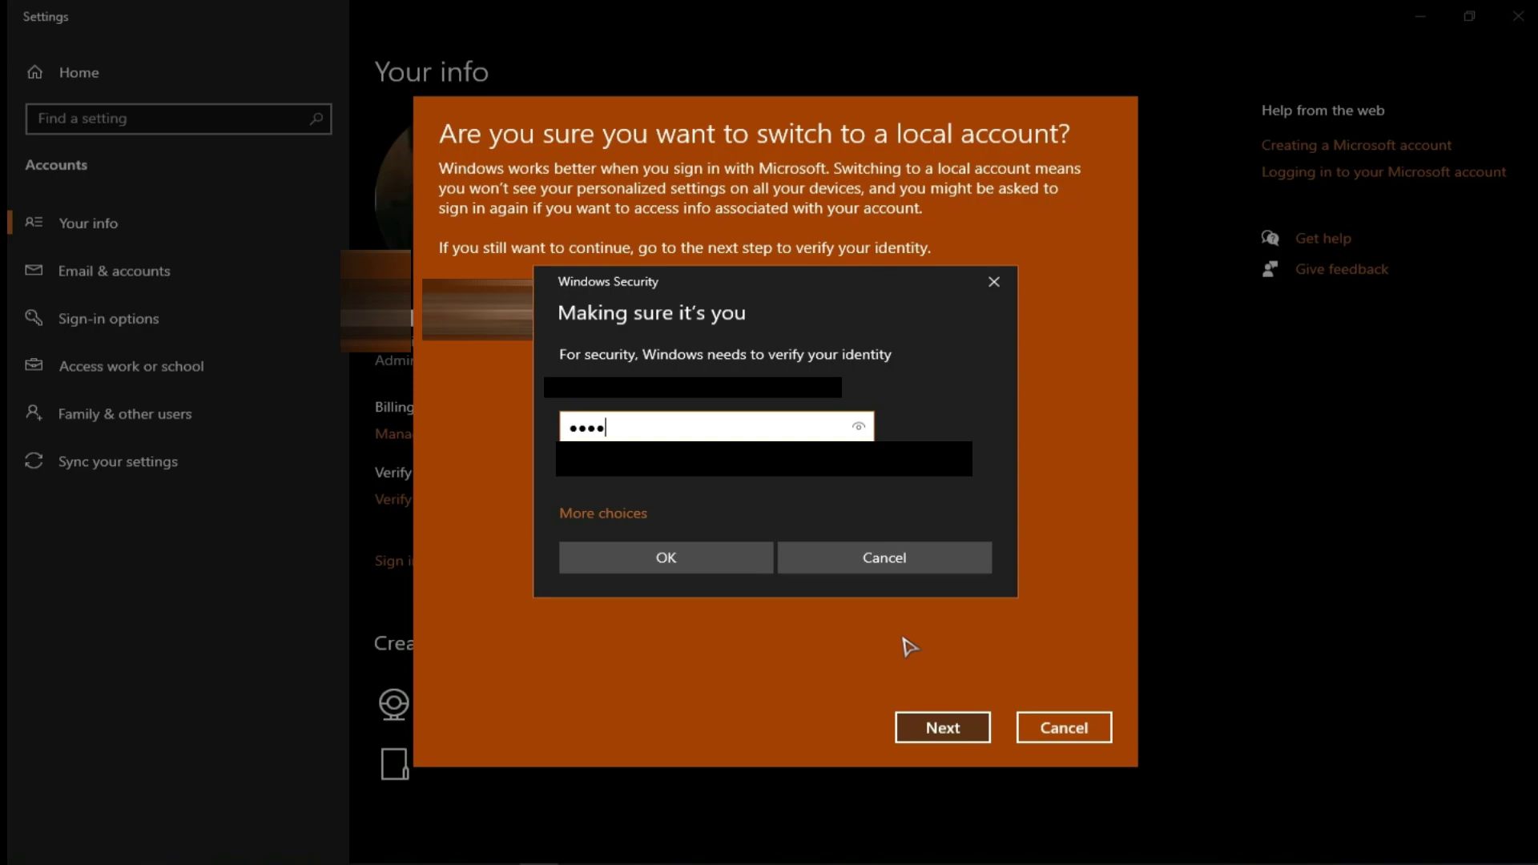
key(Return)
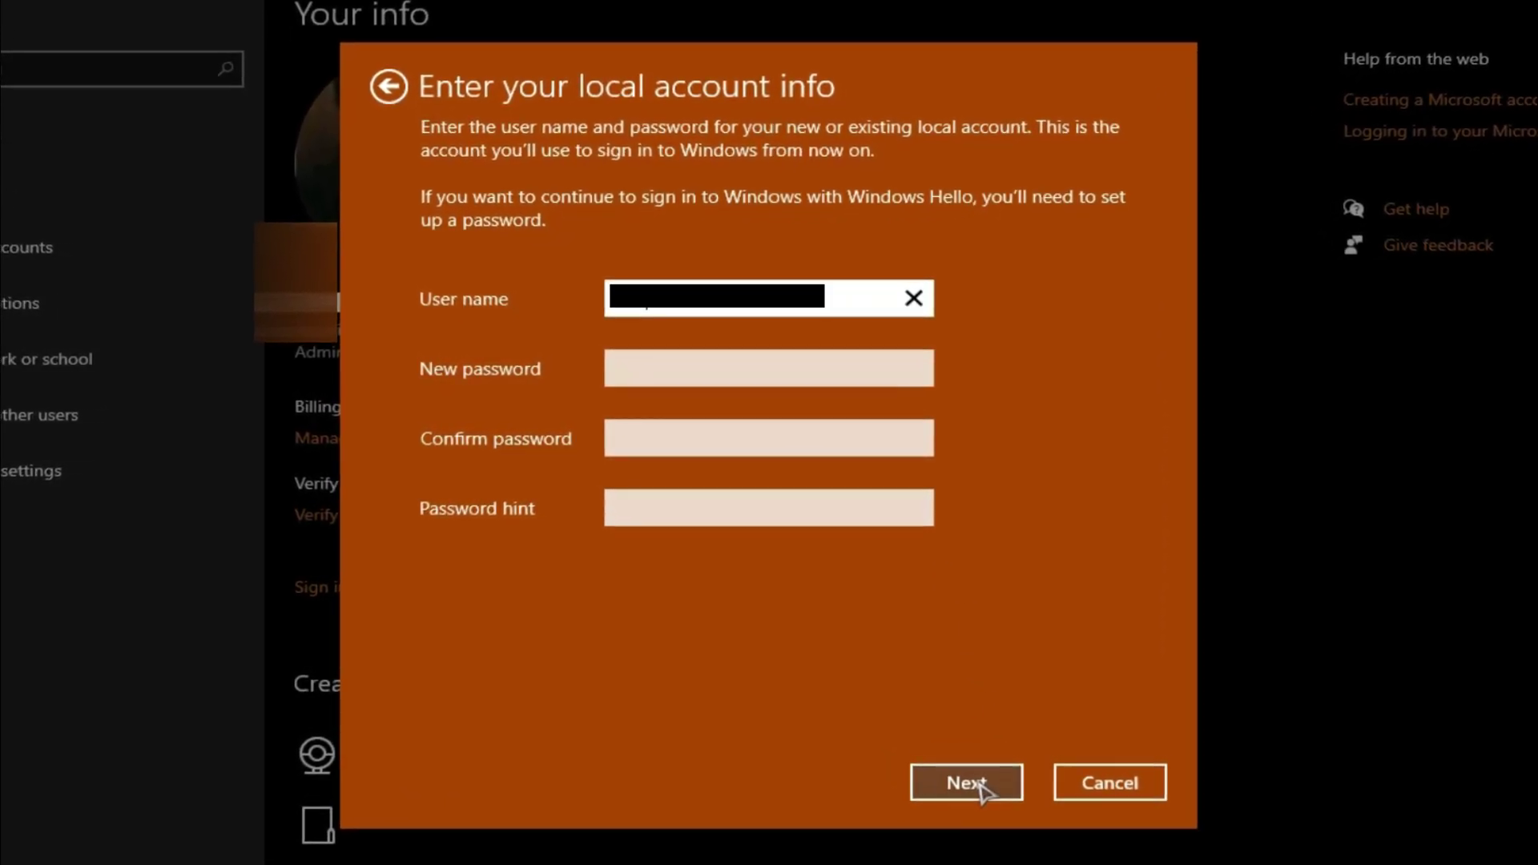
Submit the local account details to reach the final switch-to-local-account confirmation page
click(980, 779)
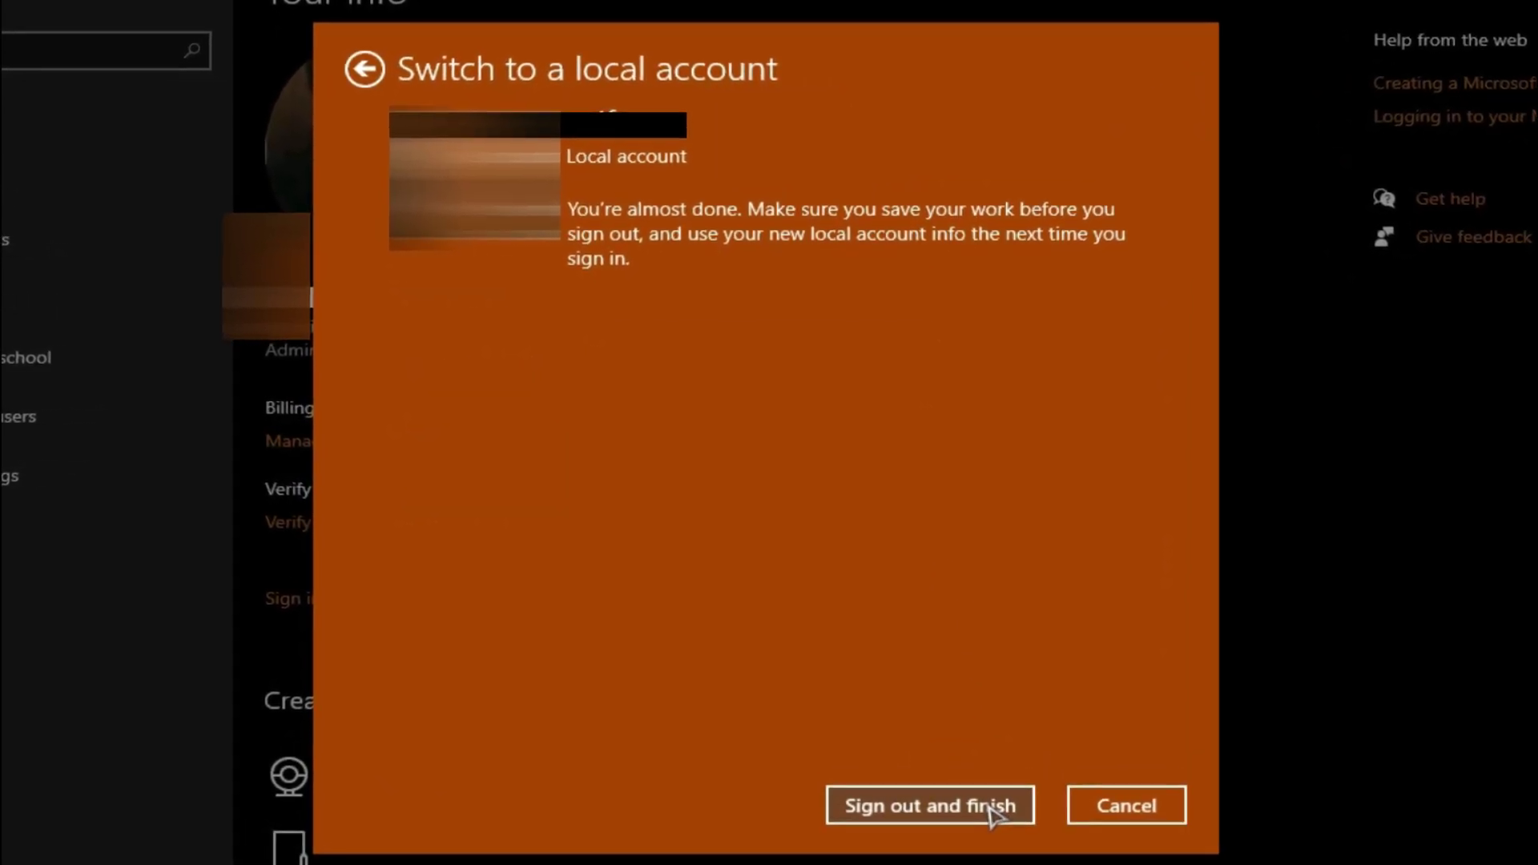